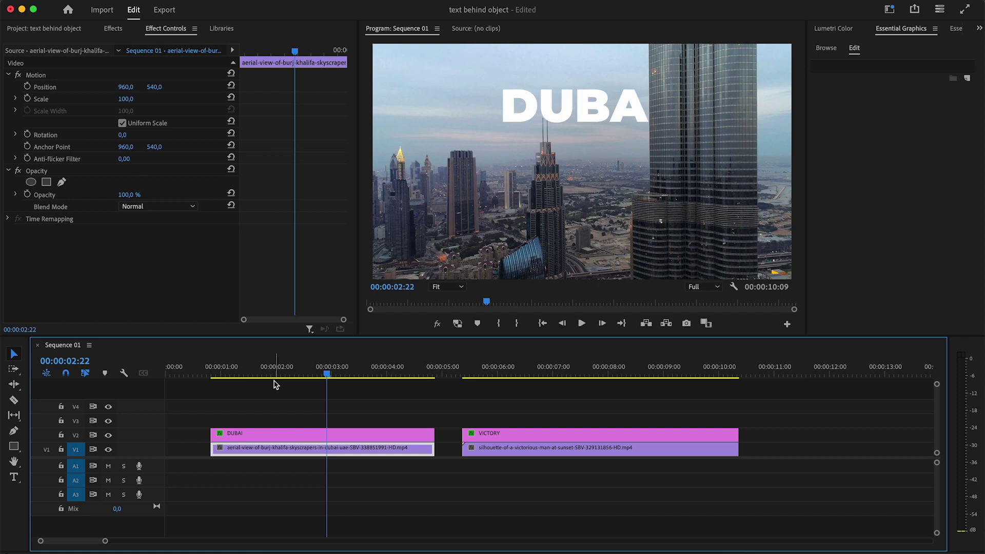
# Play back the existing DUBAI and VICTORY example clips on the timeline
pyautogui.click(210, 374)
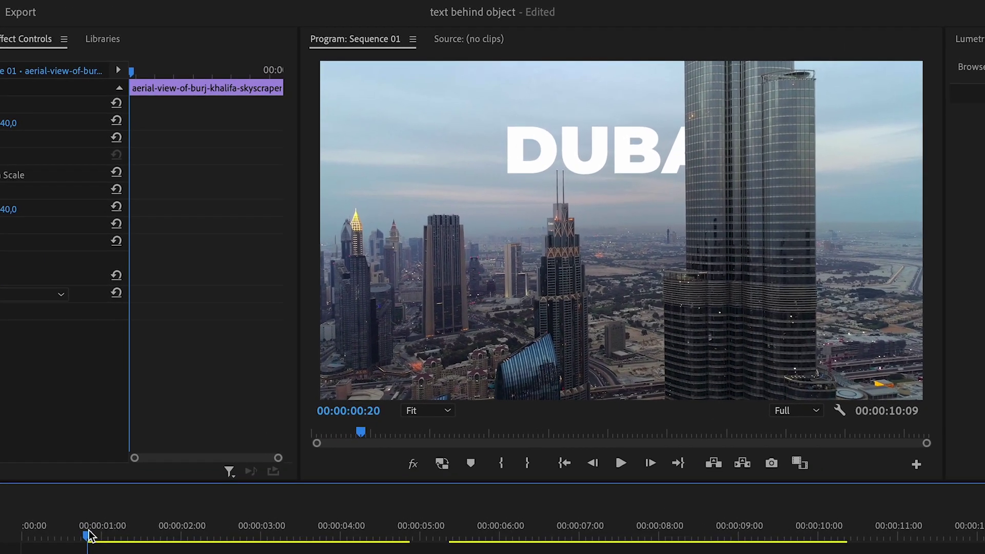
pyautogui.press('space')
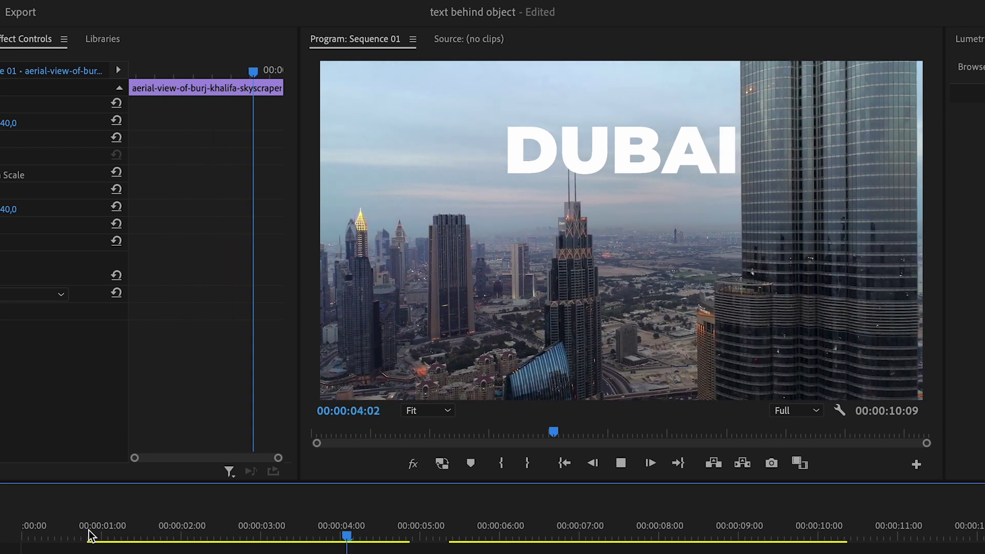
pyautogui.press('space')
pyautogui.press('space')
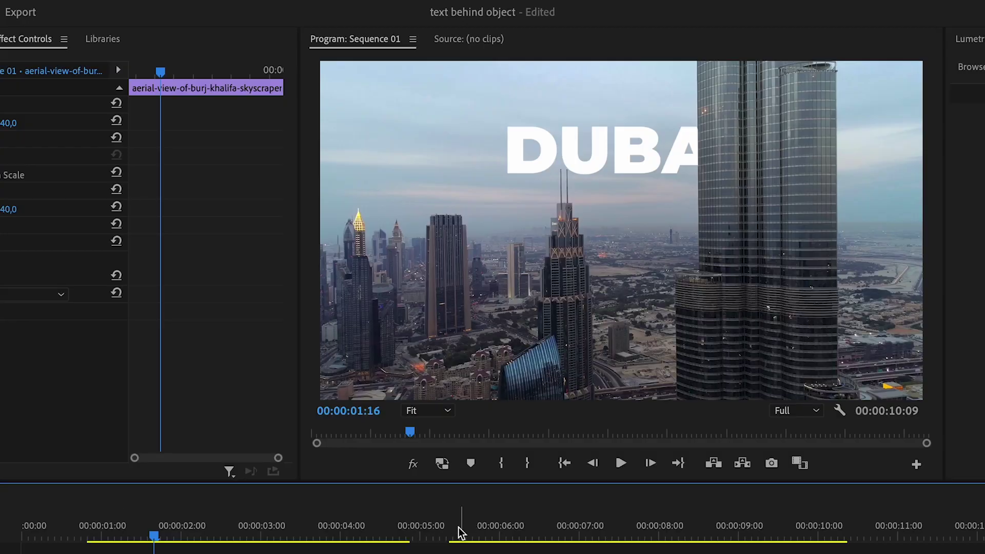
pyautogui.click(453, 534)
pyautogui.press('space')
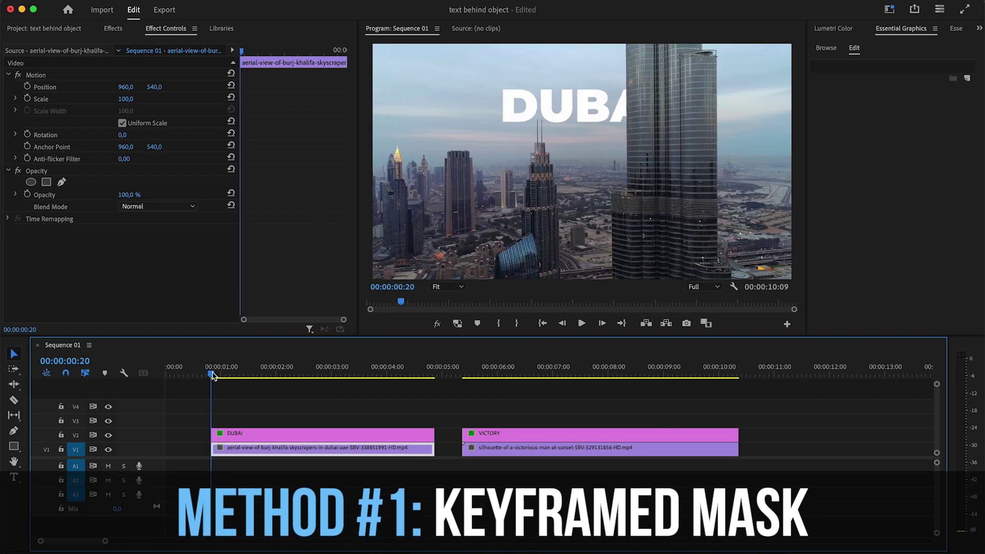
# Alt-drag a copy of the aerial Burj Khalifa clip after VICTORY and preview it
pyautogui.press('-')
pyautogui.press('-')
pyautogui.press('-')
pyautogui.moveTo(194, 452); pyautogui.dragTo(278, 449)
pyautogui.click(262, 372)
pyautogui.press('=')
pyautogui.press('=')
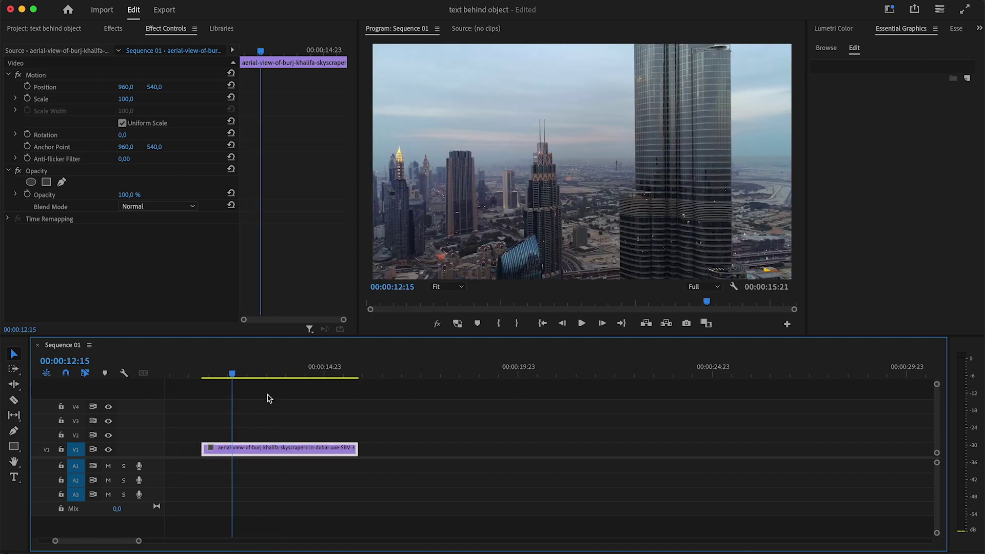
pyautogui.press('=')
pyautogui.press('-')
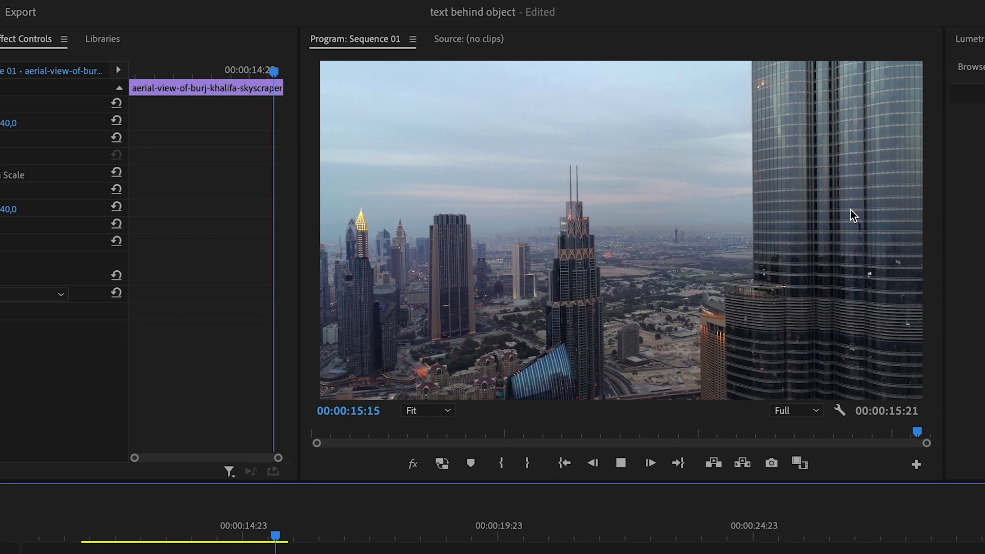
pyautogui.press('space')
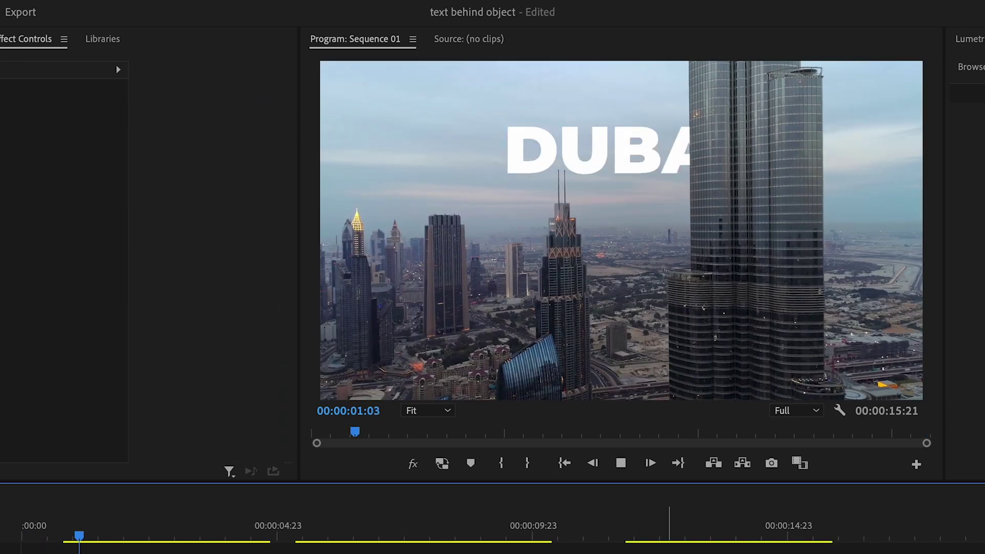
pyautogui.moveTo(657, 533); pyautogui.dragTo(626, 538)
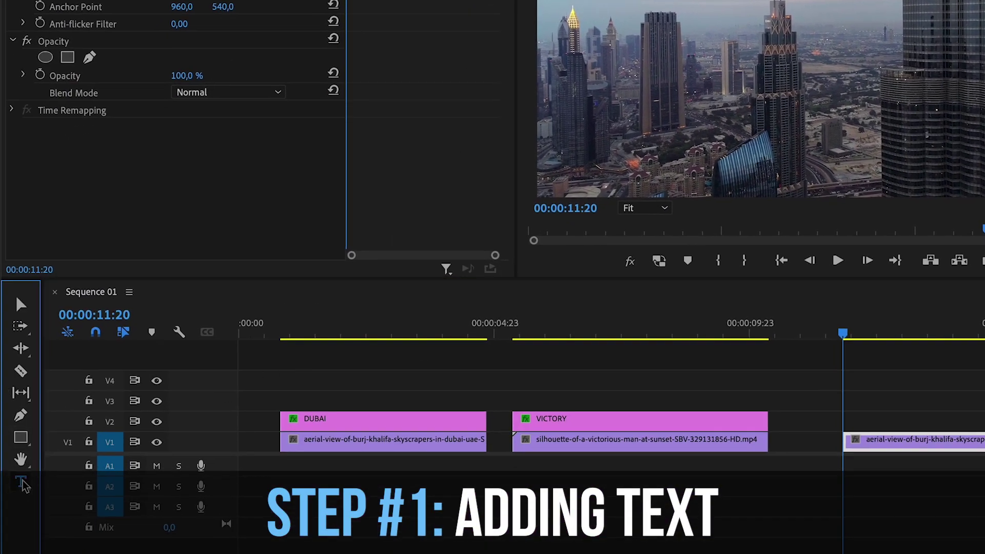
# Type a DUBAI title over the aerial clip's sky and set its fill to white
pyautogui.click(21, 481)
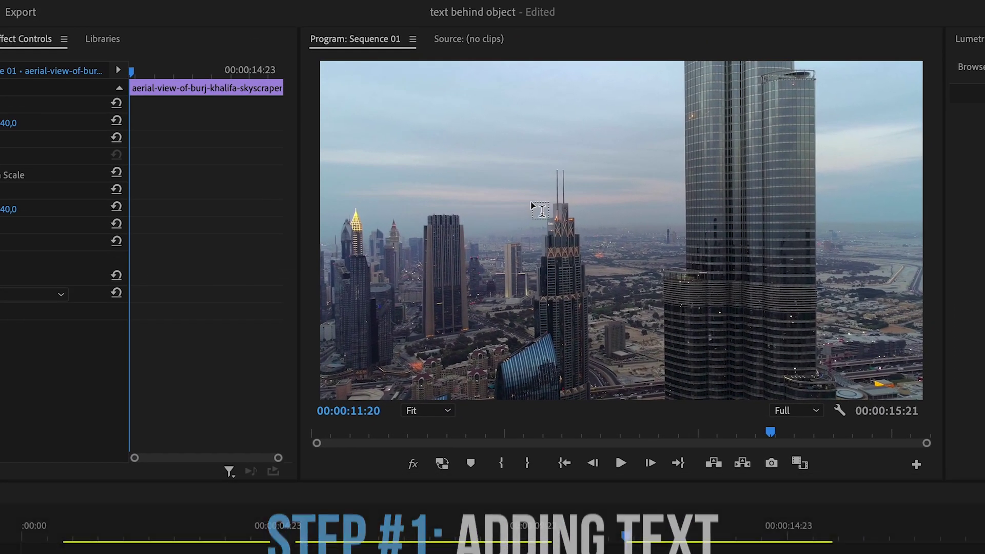
pyautogui.click(484, 211)
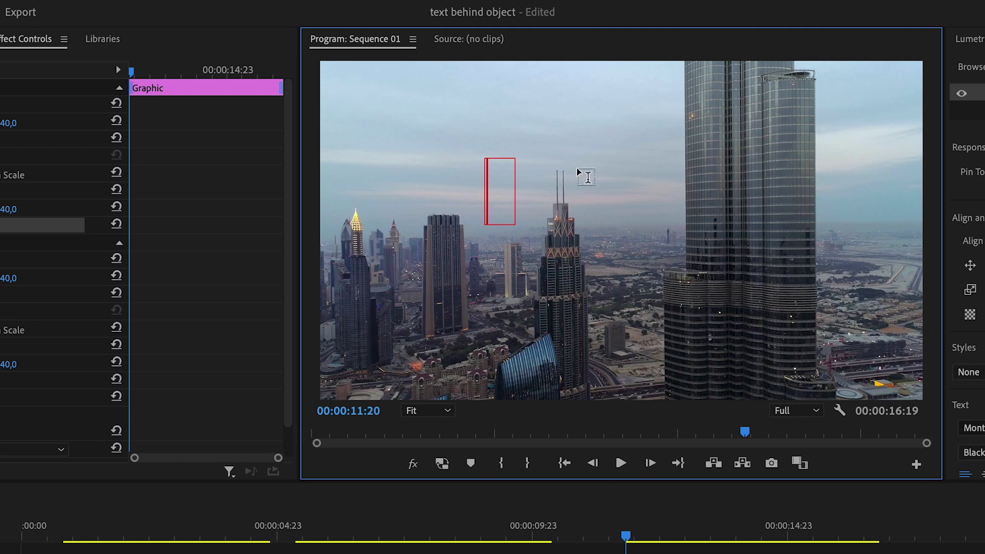
pyautogui.write('DUBAI')
pyautogui.doubleClick(617, 190)
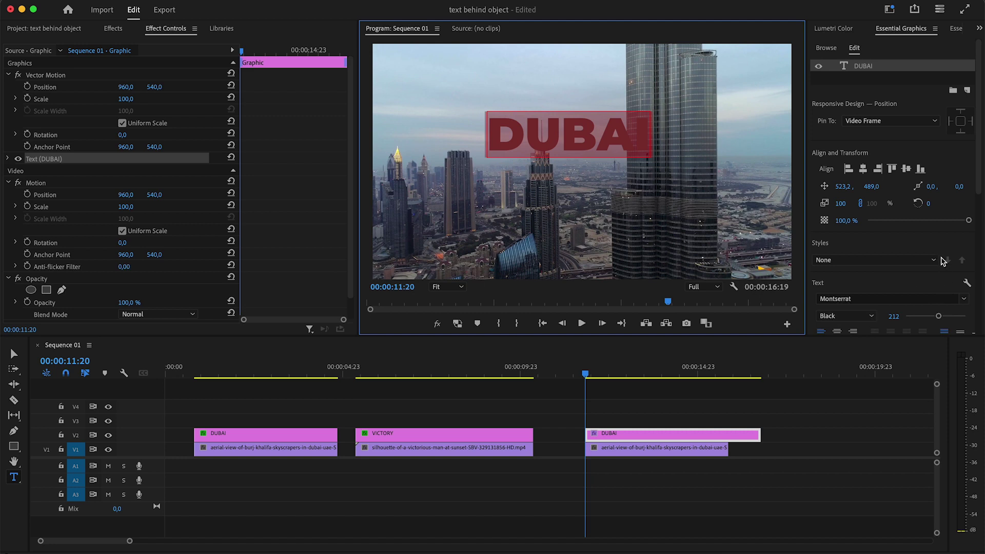
pyautogui.scroll(-5, 973, 237)
pyautogui.click(842, 294)
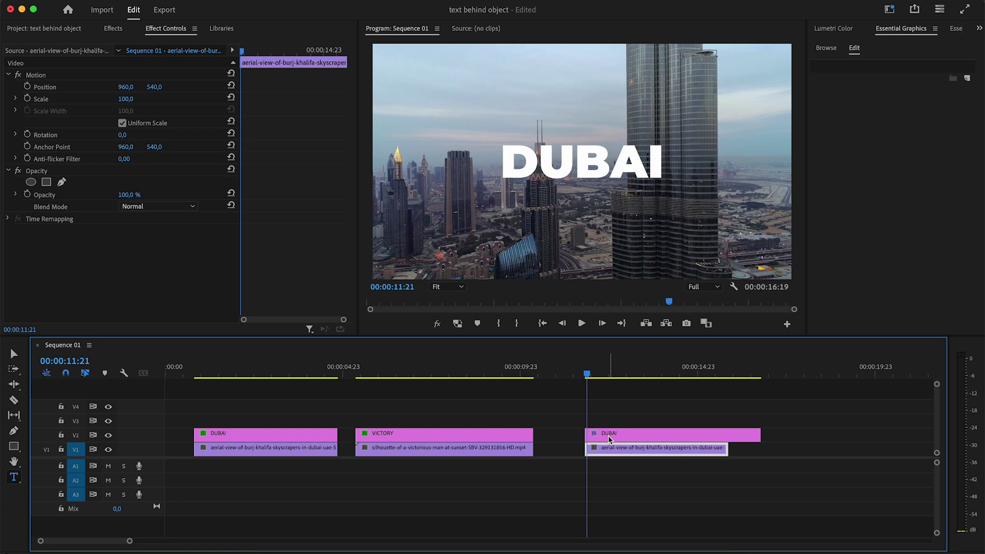
# Trim the DUBAI title clip so it ends with the aerial clip
pyautogui.click(608, 435)
pyautogui.moveTo(760, 436); pyautogui.dragTo(727, 434)
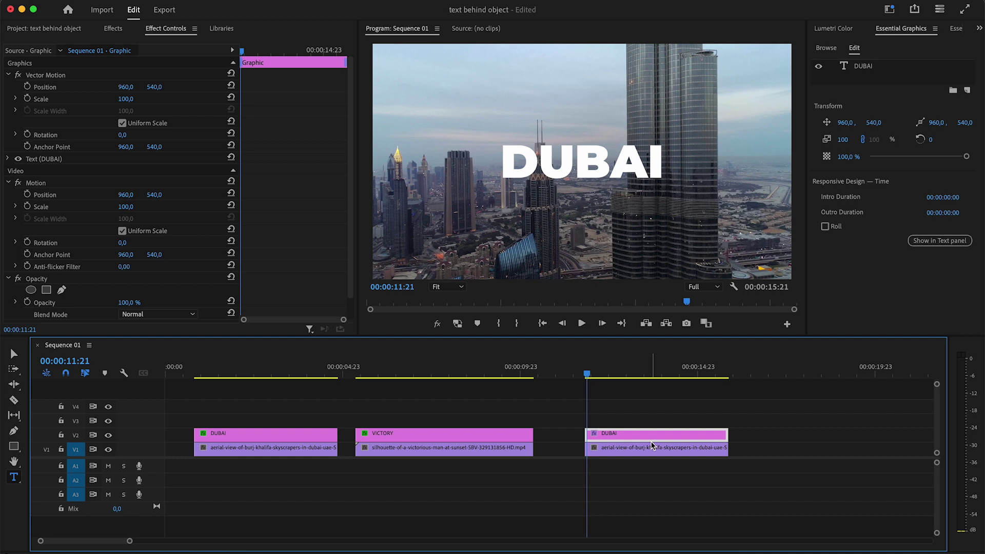
pyautogui.scroll(6, 598, 382)
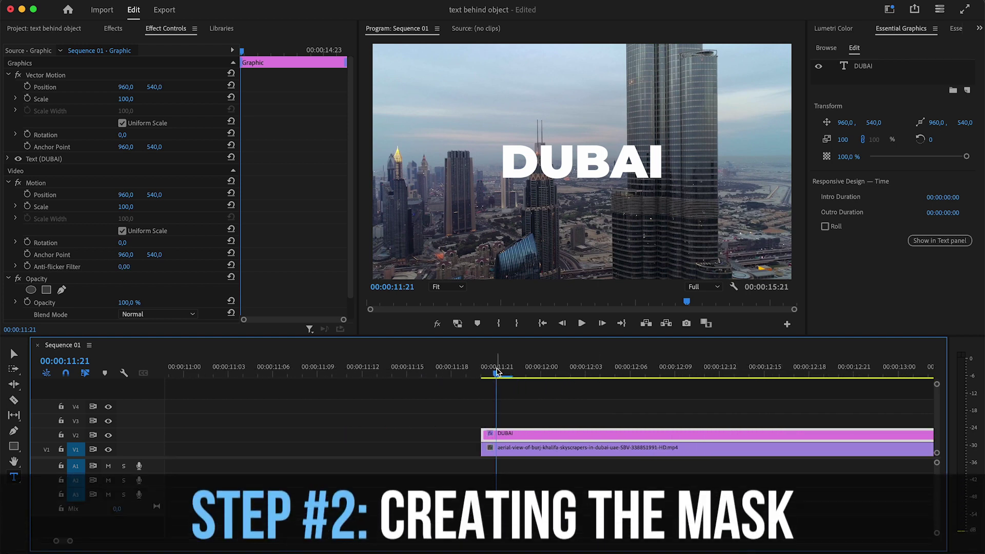
pyautogui.click(486, 370)
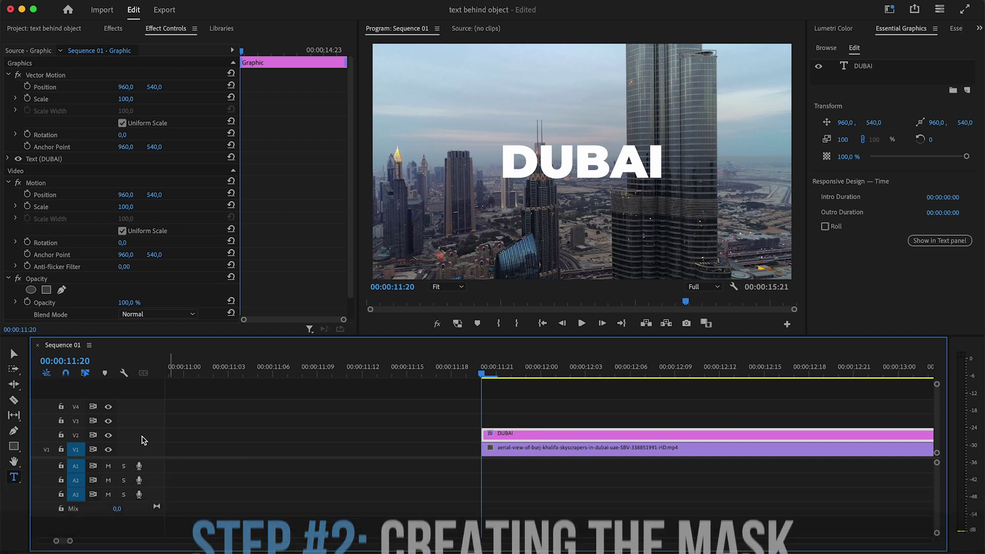
# Add a free-draw bezier mask to the DUBAI title's Opacity effect
pyautogui.moveTo(140, 441); pyautogui.dragTo(145, 399)
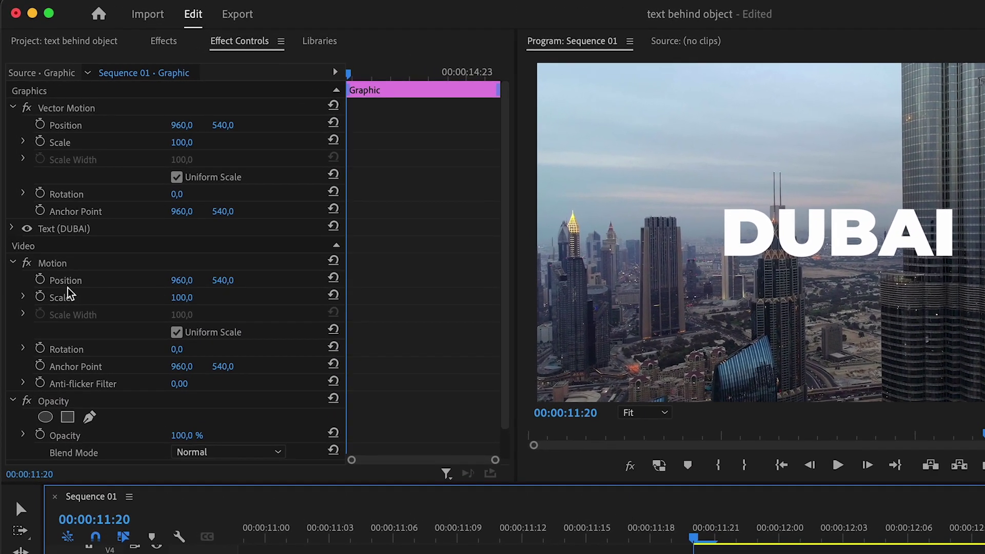
pyautogui.click(72, 402)
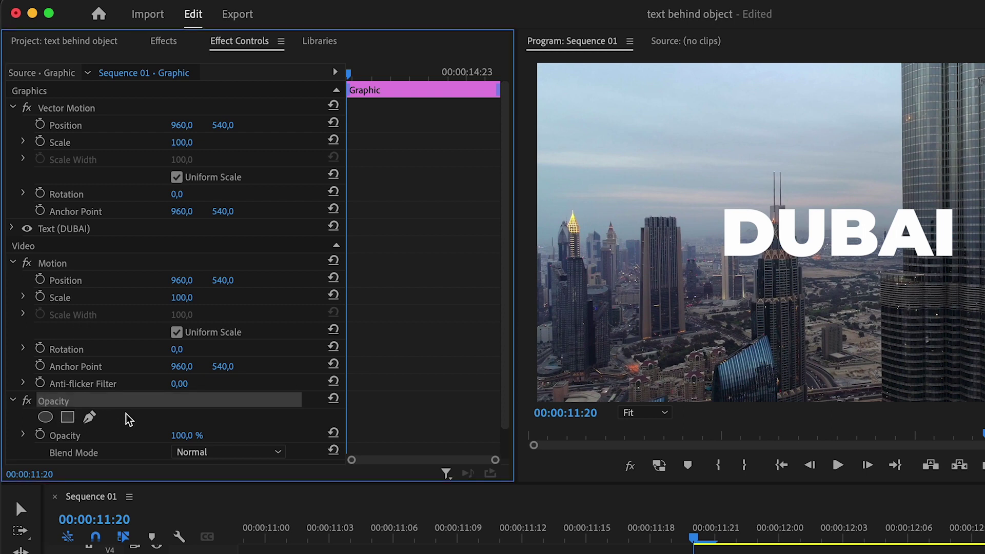
pyautogui.click(91, 418)
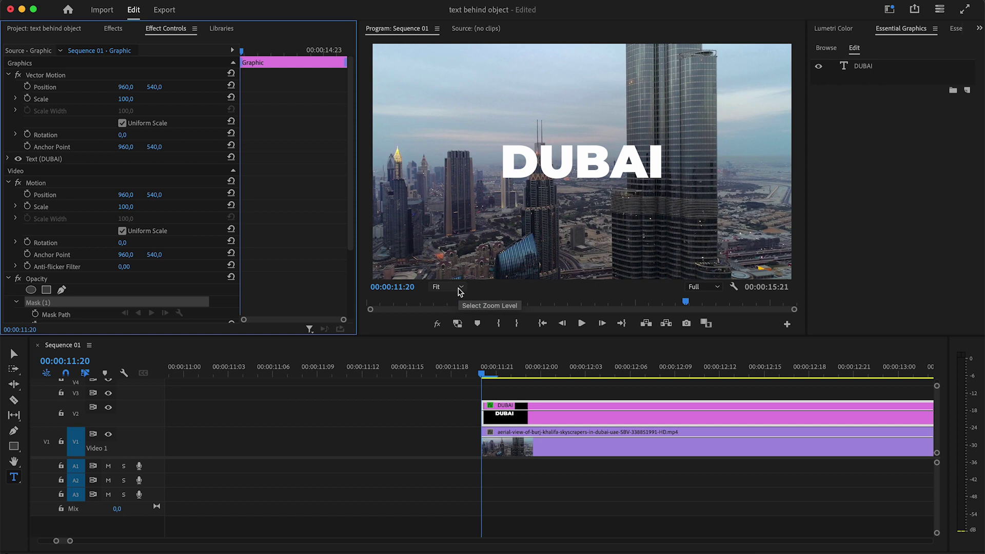
# At 150% monitor zoom, trace a closed mask along the skyscraper's edges
pyautogui.click(460, 288)
pyautogui.click(457, 381)
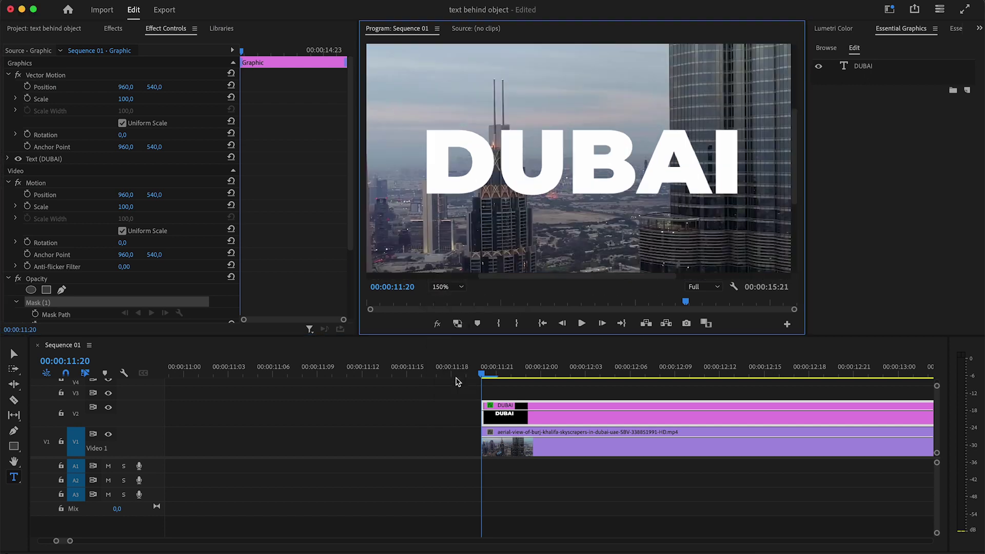
pyautogui.moveTo(640, 277); pyautogui.dragTo(670, 275)
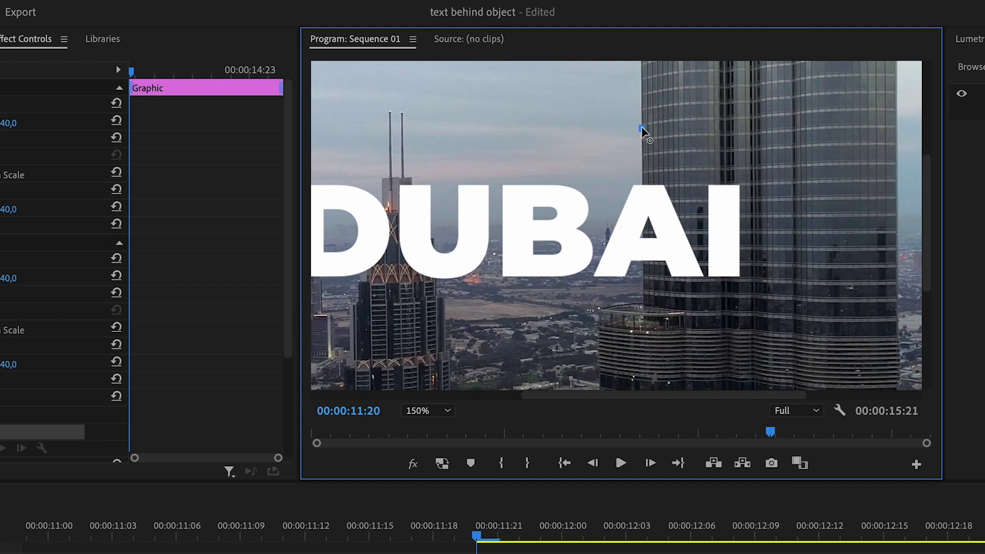
pyautogui.click(642, 127)
pyautogui.click(643, 300)
pyautogui.click(646, 351)
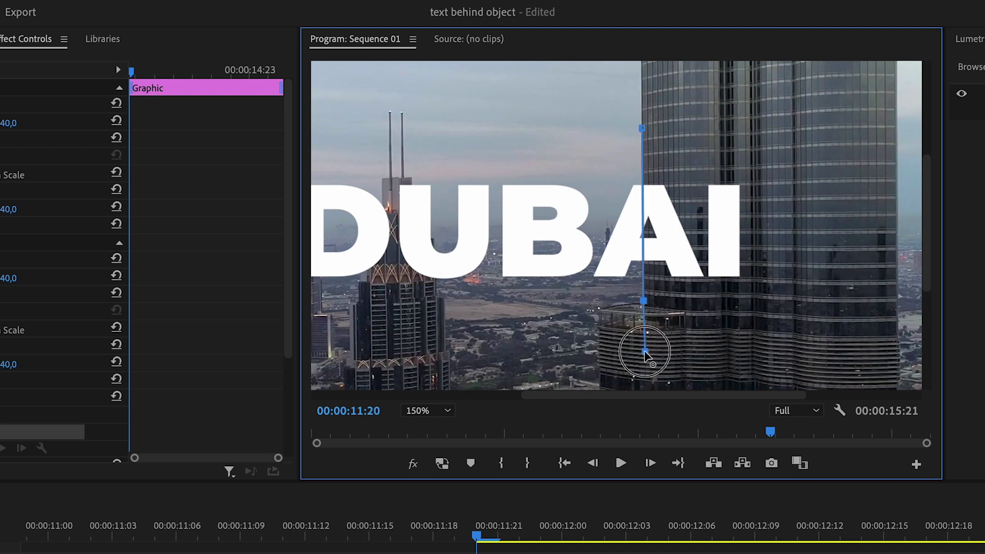
pyautogui.click(821, 343)
pyautogui.click(830, 194)
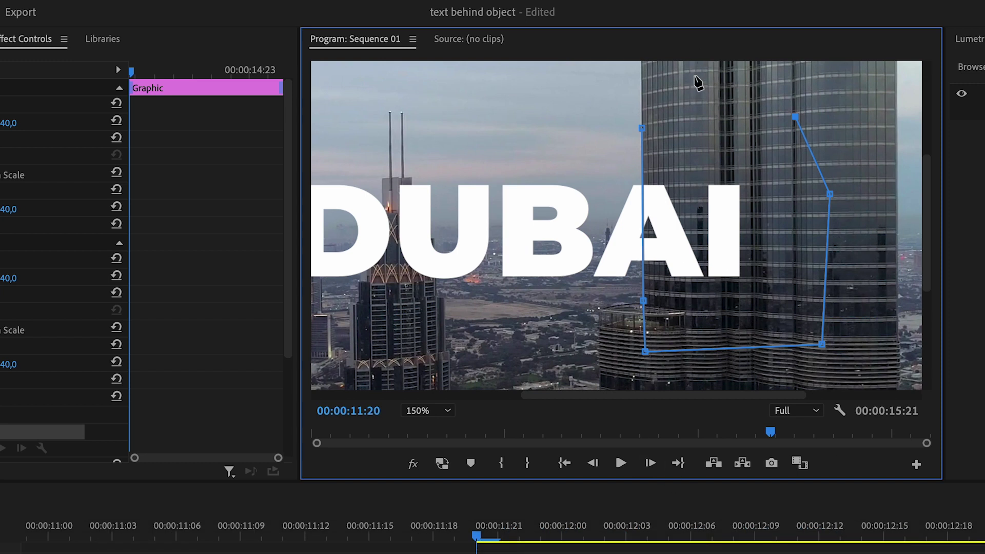
pyautogui.click(641, 127)
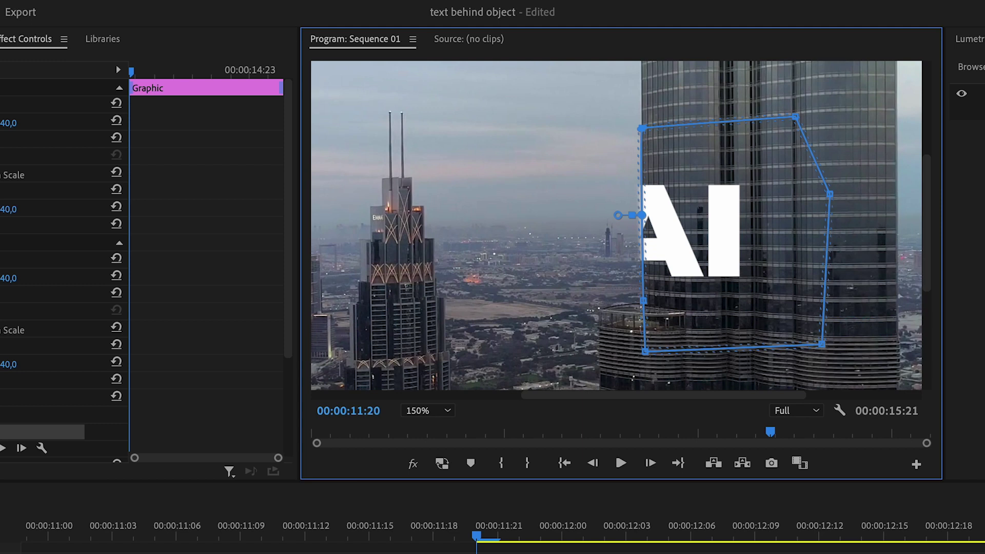
pyautogui.moveTo(291, 276); pyautogui.dragTo(284, 392)
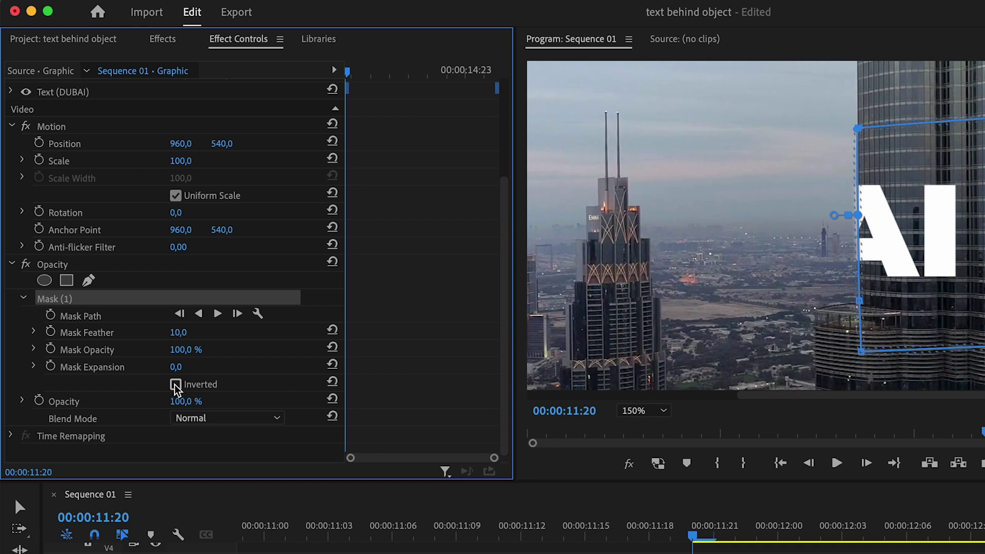
# Invert Mask (1) and scrub its Mask Feather down to 2.0
pyautogui.click(175, 384)
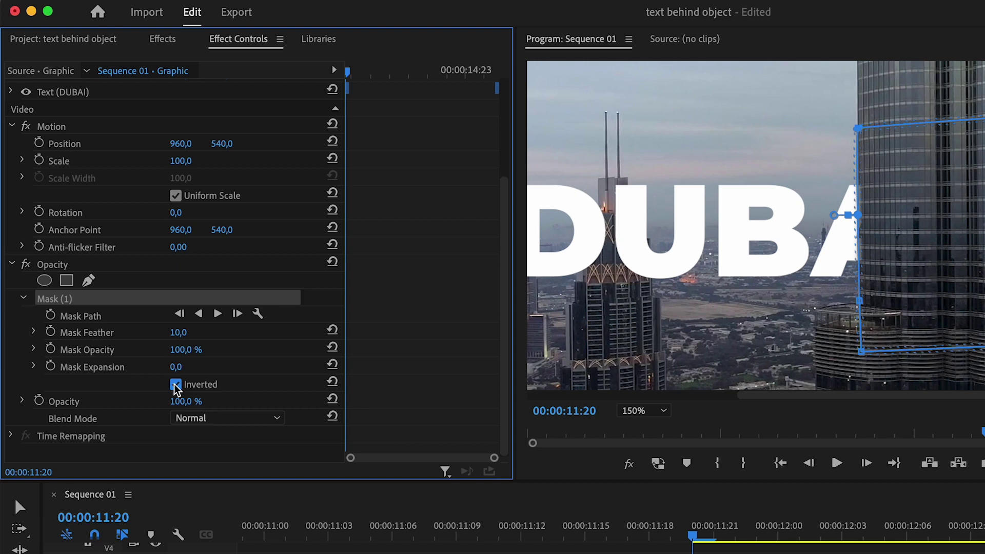
pyautogui.click(88, 333)
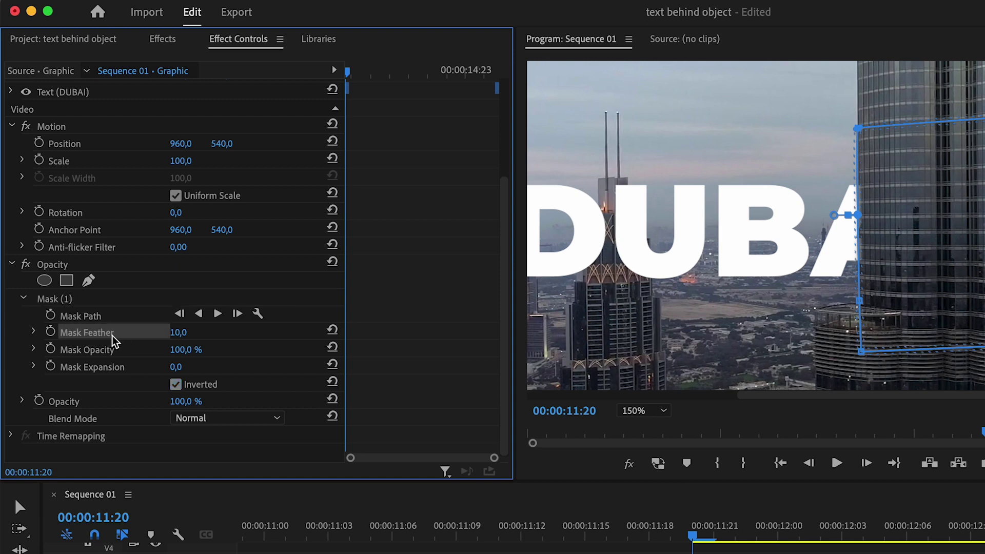
pyautogui.moveTo(182, 335); pyautogui.dragTo(180, 335)
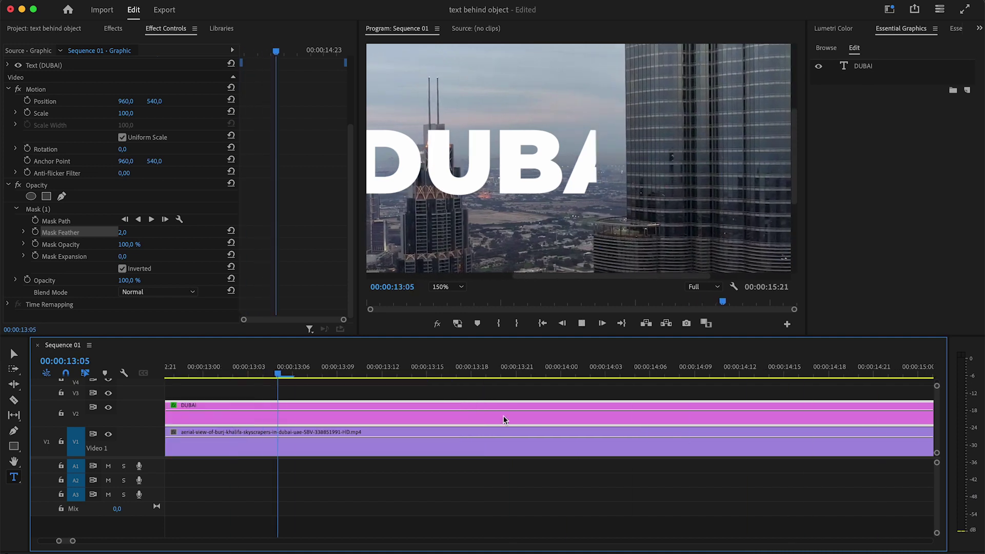
# Go to 11:20 at the DUBAI clip's start and enable the Mask Path stopwatch
pyautogui.press('-')
pyautogui.press('space')
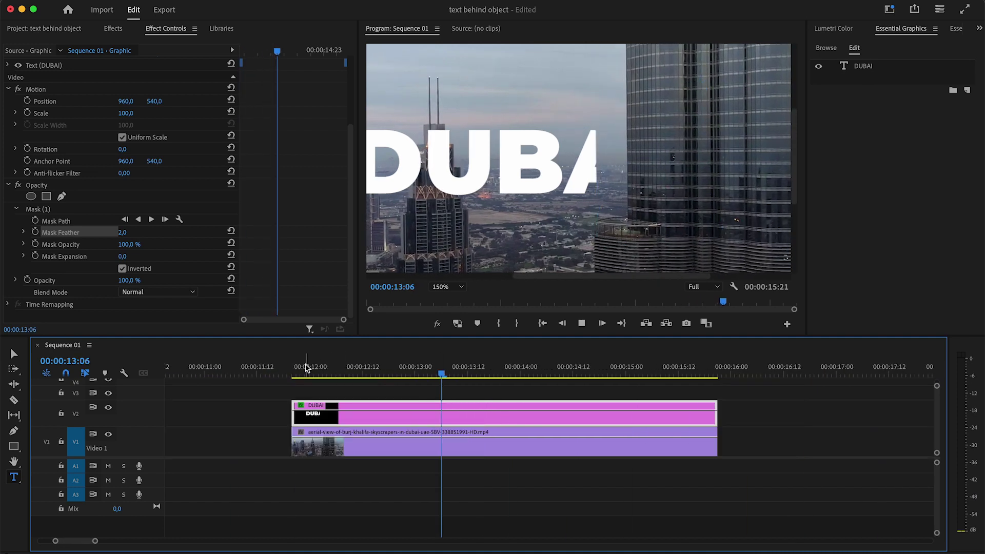
pyautogui.click(297, 368)
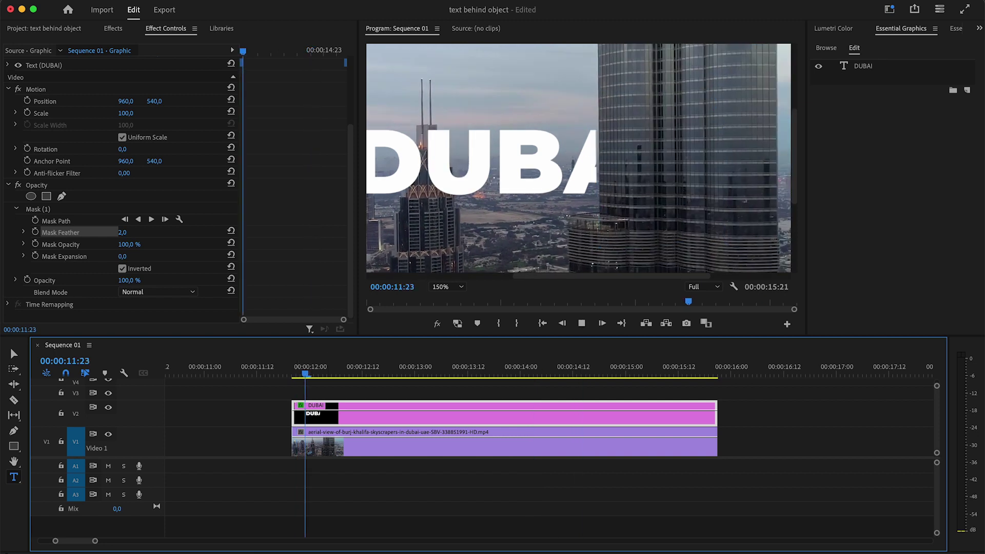
pyautogui.press('Left')
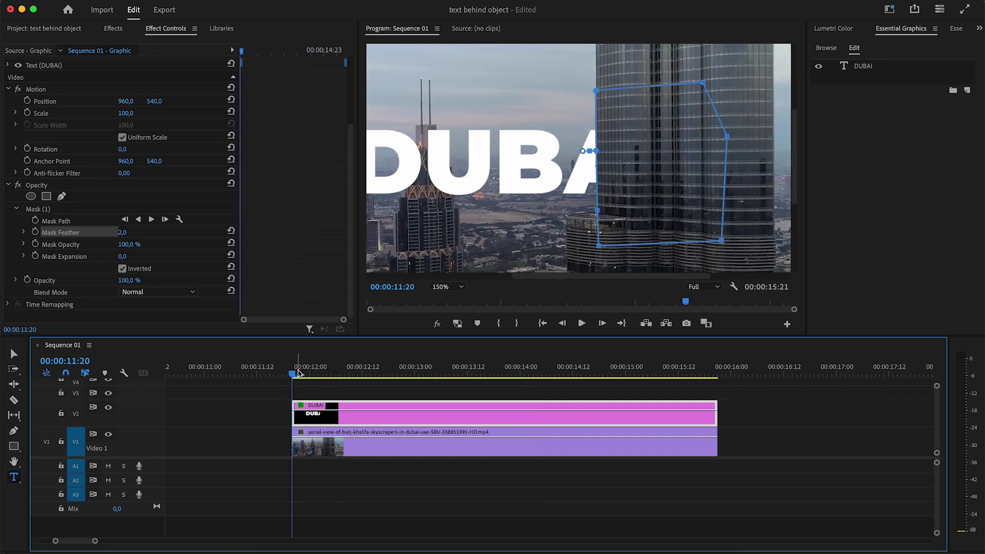
pyautogui.press('=')
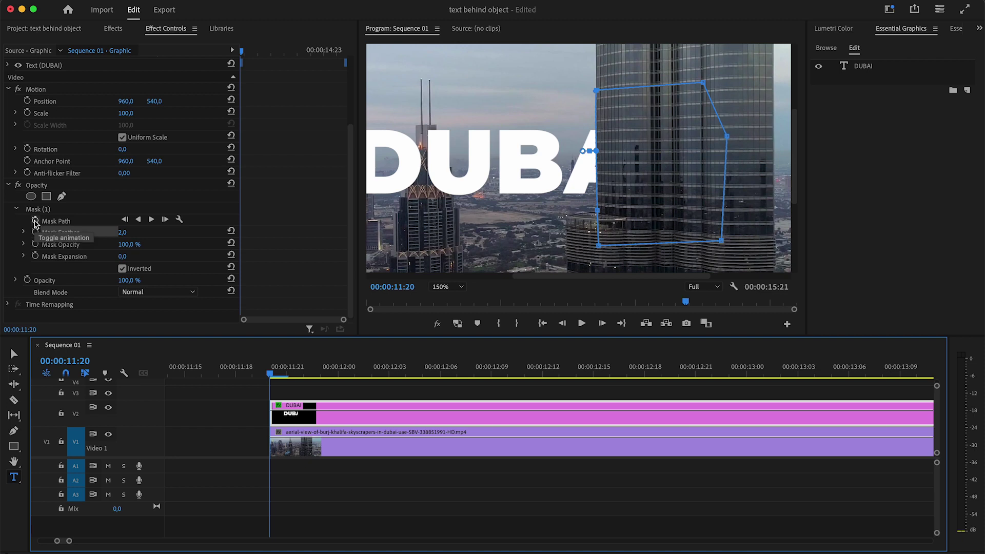
pyautogui.click(35, 221)
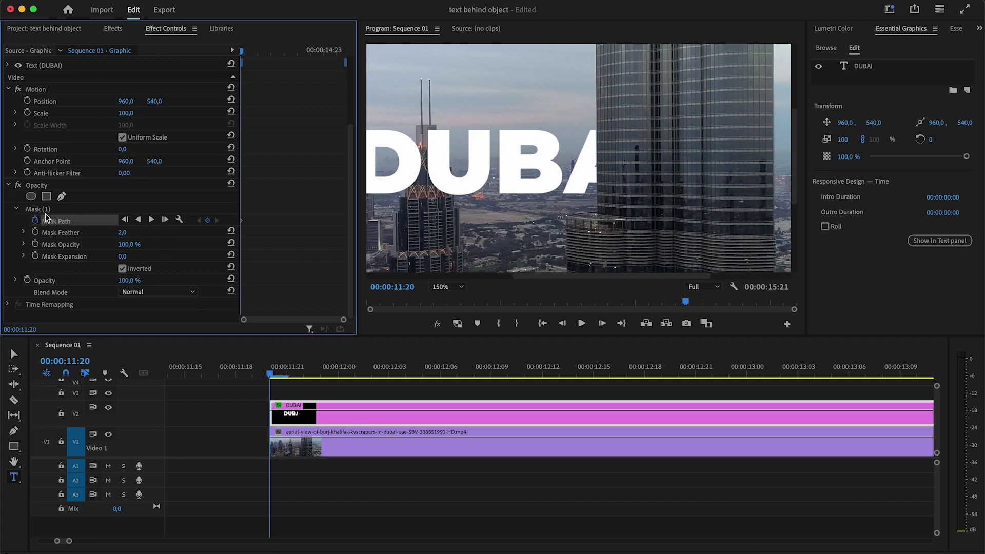
# At 200% monitor zoom, align the mask with the building over the first frames
pyautogui.click(454, 287)
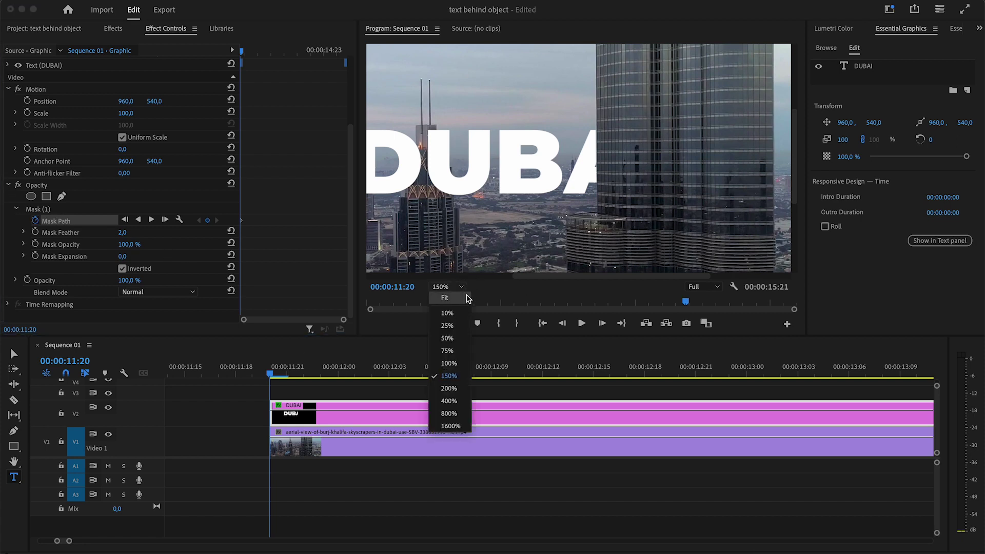
pyautogui.click(464, 393)
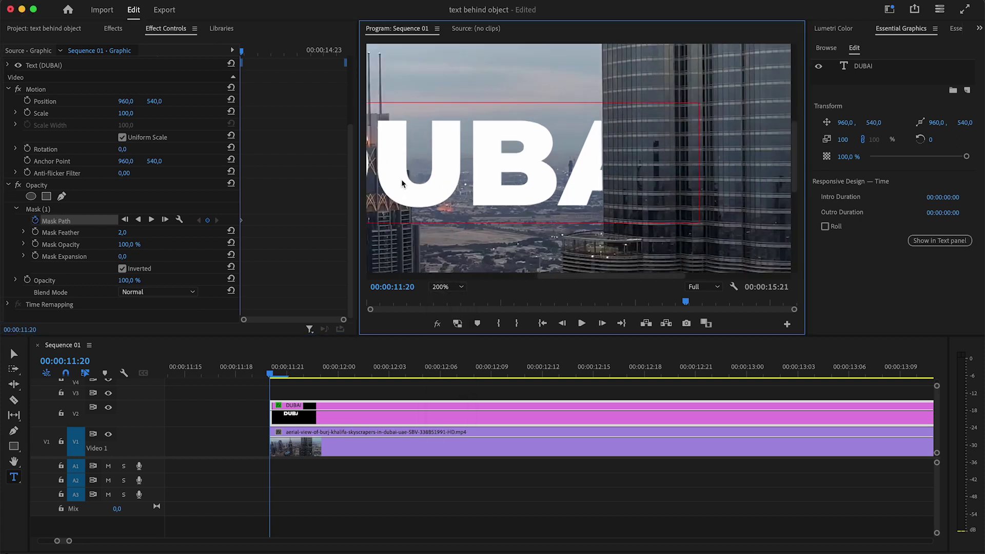
pyautogui.click(55, 208)
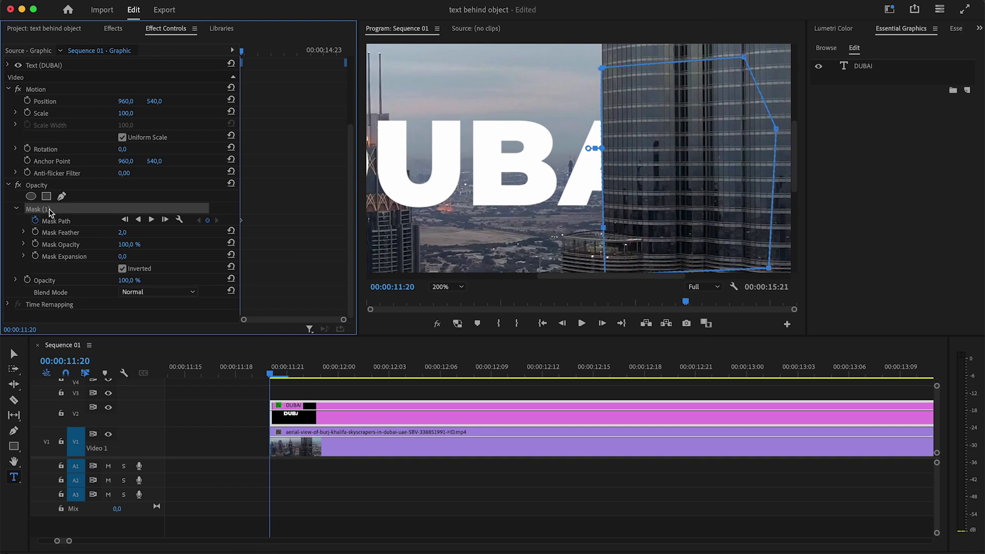
pyautogui.moveTo(620, 176); pyautogui.dragTo(618, 174)
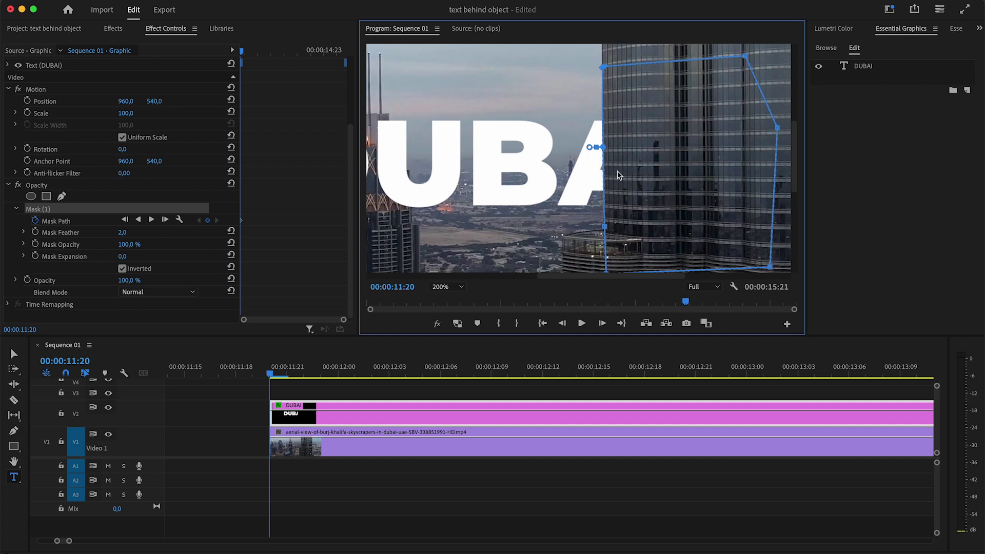
pyautogui.click(274, 378)
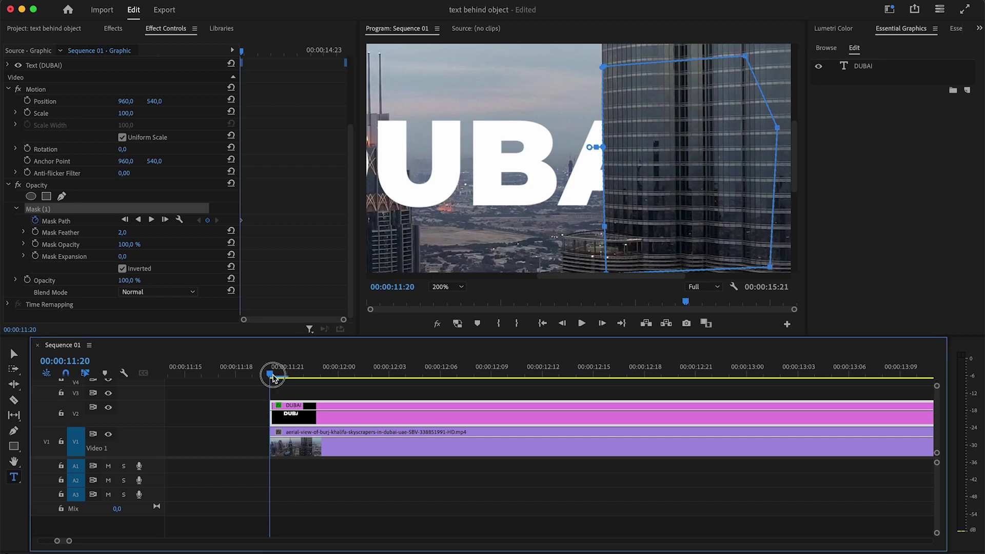
pyautogui.press('Right')
pyautogui.press('Right')
pyautogui.press('Right')
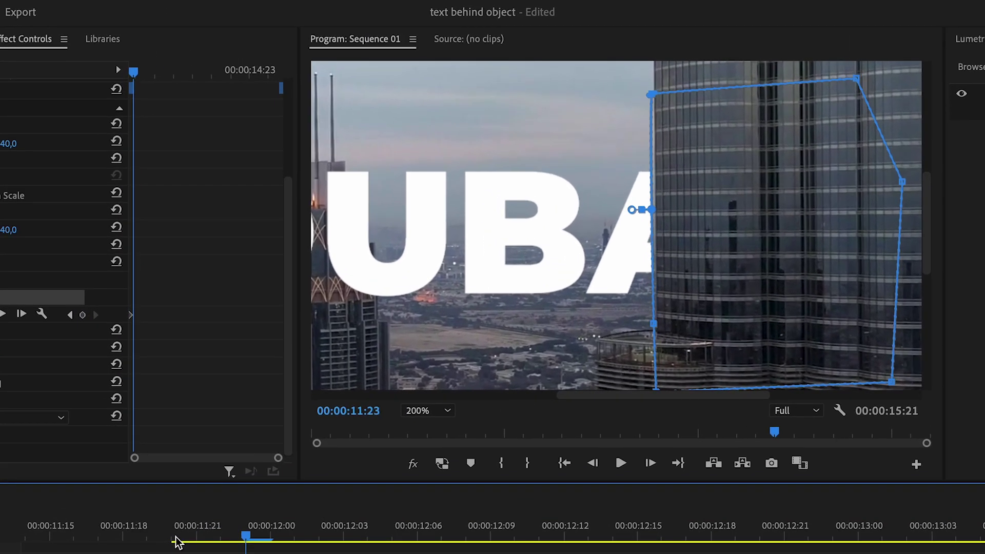
pyautogui.press('Right')
pyautogui.press('Right')
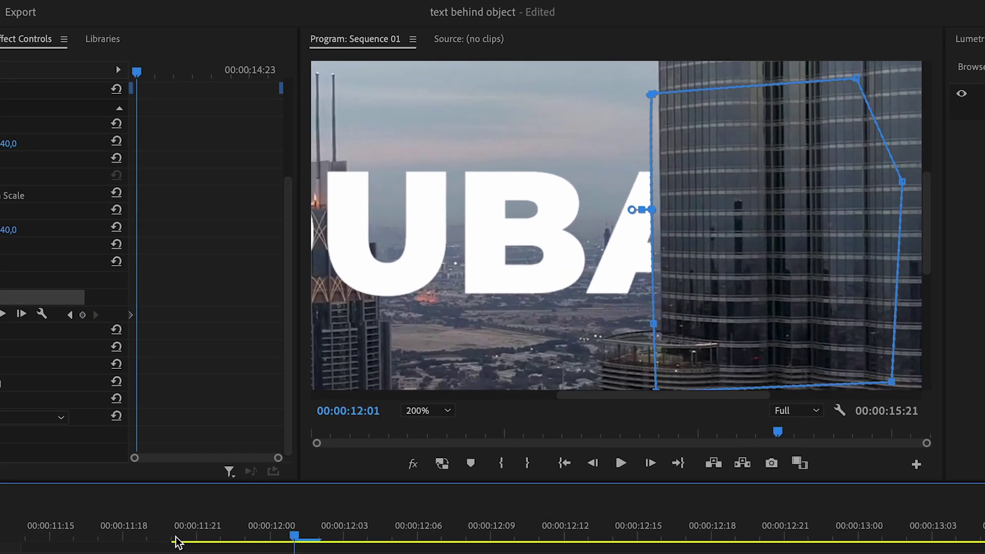
pyautogui.moveTo(678, 209); pyautogui.dragTo(685, 207)
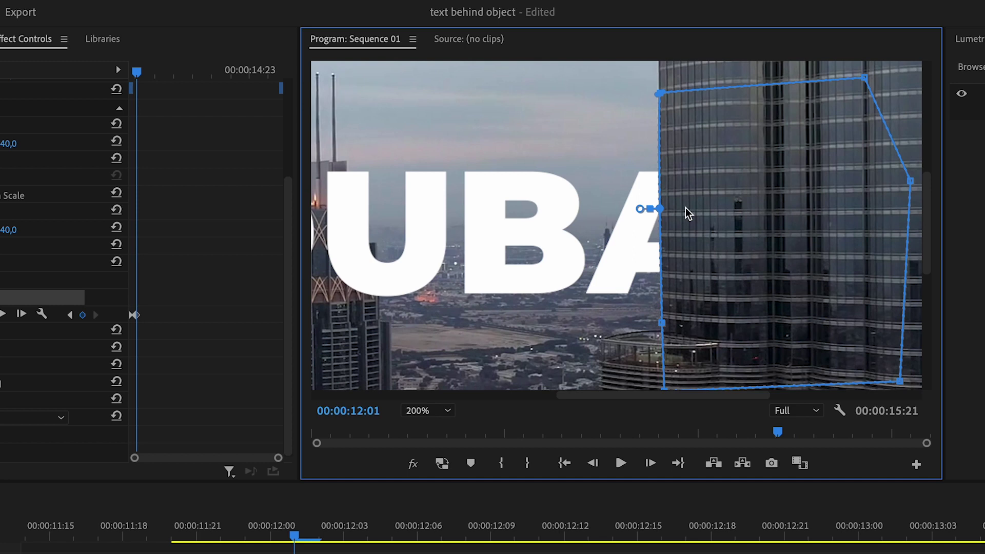
# Keyframe the mask to follow the building edge at 12:07 and 12:19
pyautogui.click(296, 544)
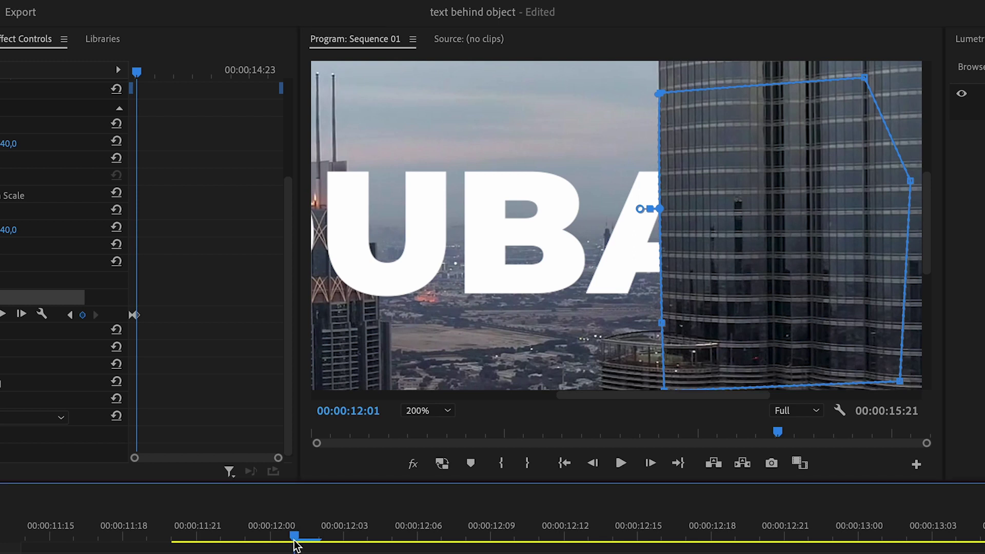
pyautogui.press('Right')
pyautogui.press('Right')
pyautogui.press('Right')
pyautogui.press('Right')
pyautogui.press('Right')
pyautogui.press('Right')
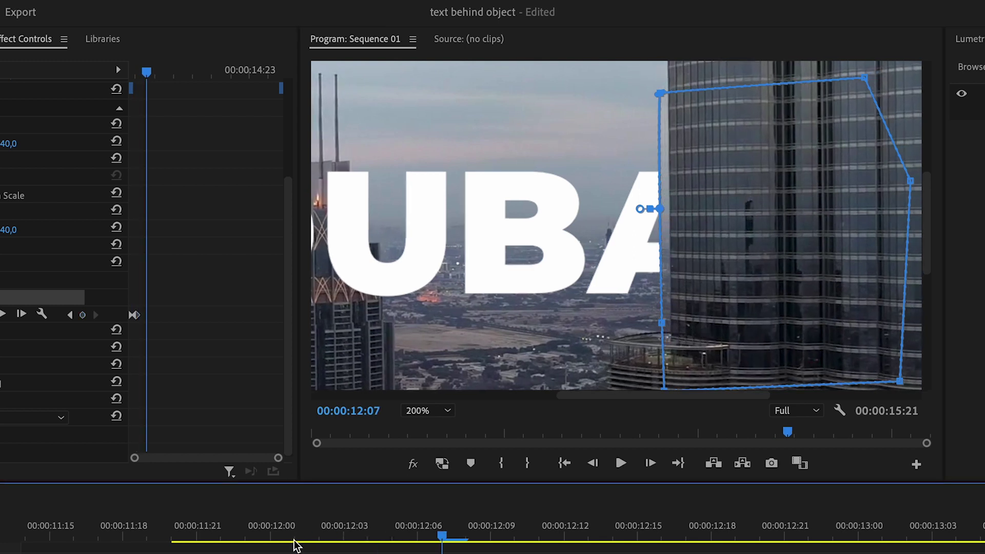
pyautogui.hotkey('shift', '5')
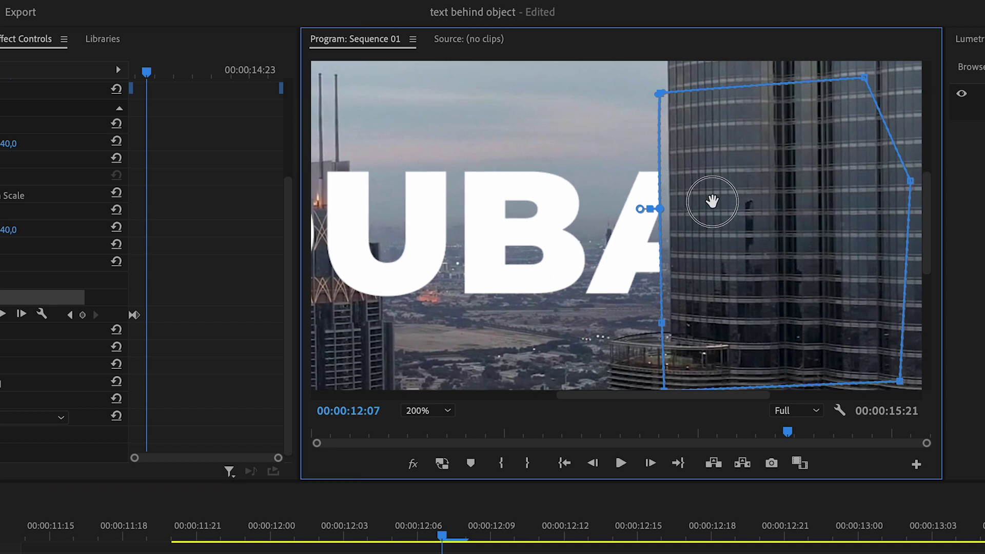
pyautogui.moveTo(707, 202); pyautogui.dragTo(718, 202)
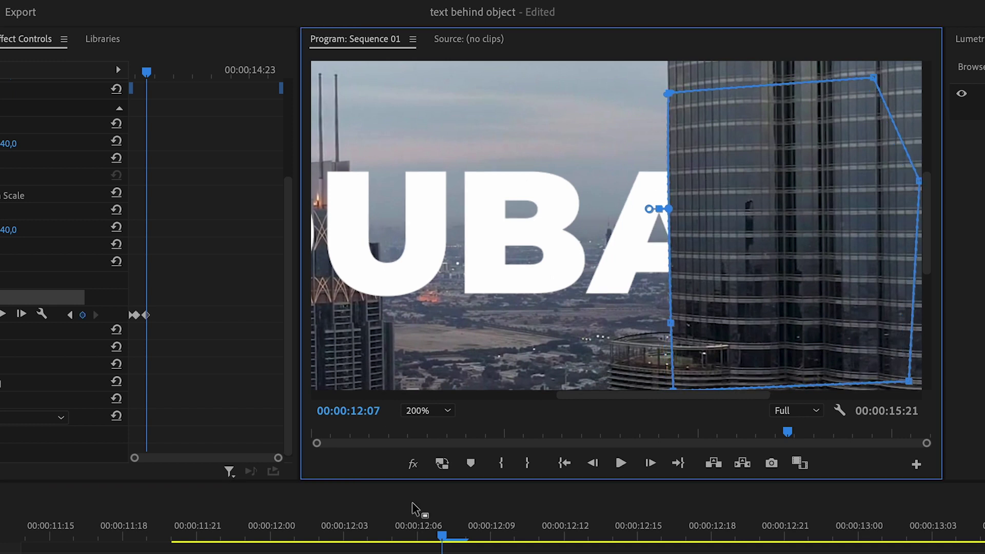
pyautogui.hotkey('shift', '3')
pyautogui.press('Right')
pyautogui.press('Right')
pyautogui.press('Right')
pyautogui.press('Right')
pyautogui.press('Right')
pyautogui.press('Right')
pyautogui.press('Right')
pyautogui.press('Right')
pyautogui.press('Right')
pyautogui.press('Right')
pyautogui.press('Right')
pyautogui.press('Right')
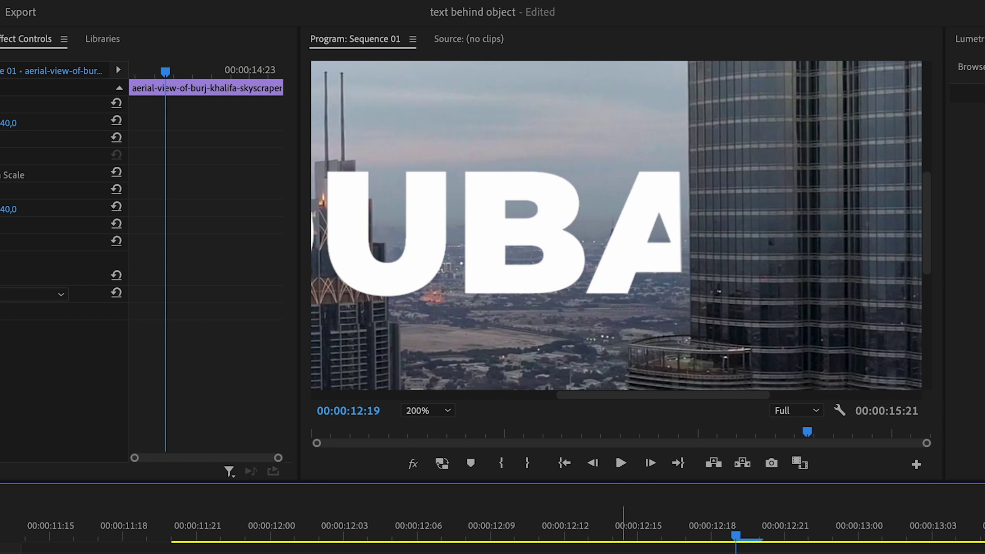
pyautogui.press('d')
pyautogui.click(41, 397)
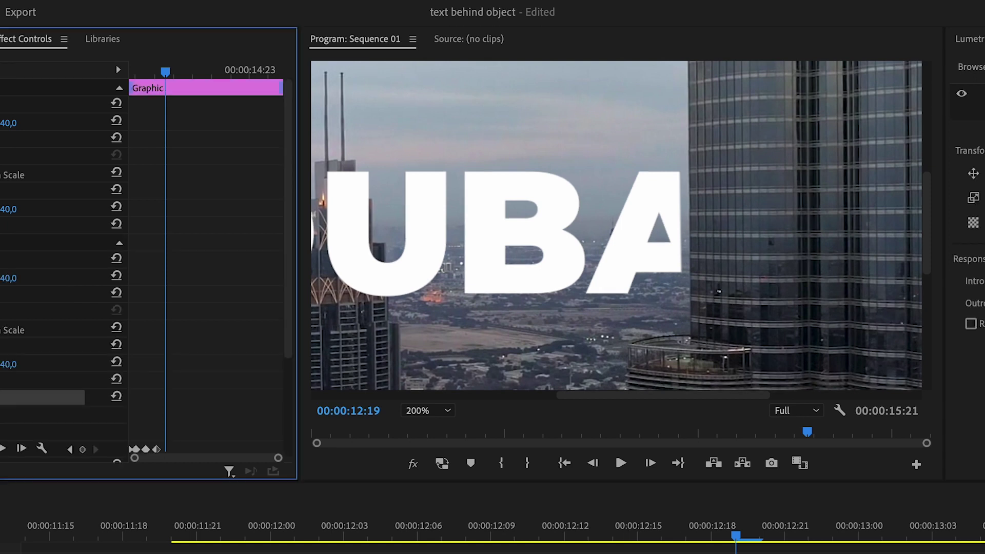
pyautogui.click(41, 432)
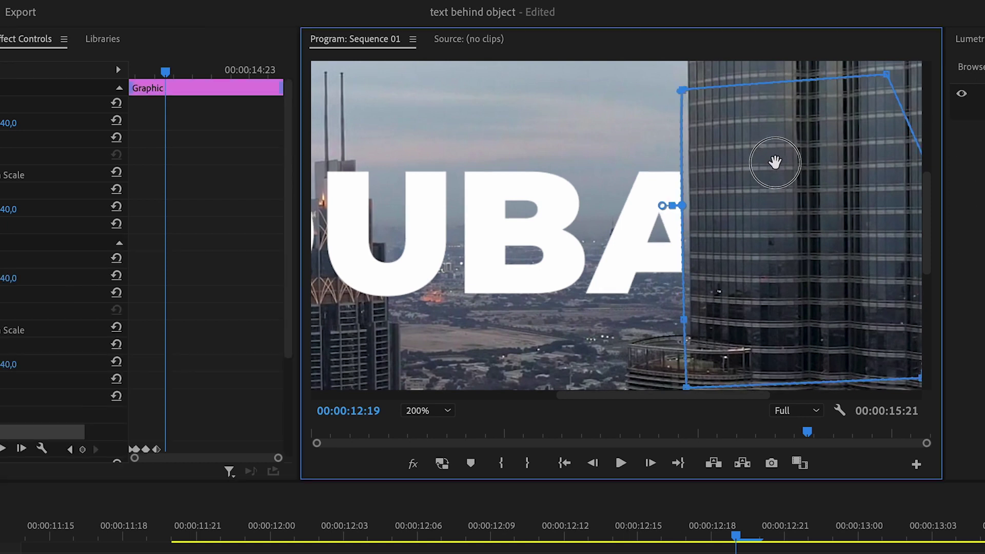
pyautogui.moveTo(774, 159); pyautogui.dragTo(780, 161)
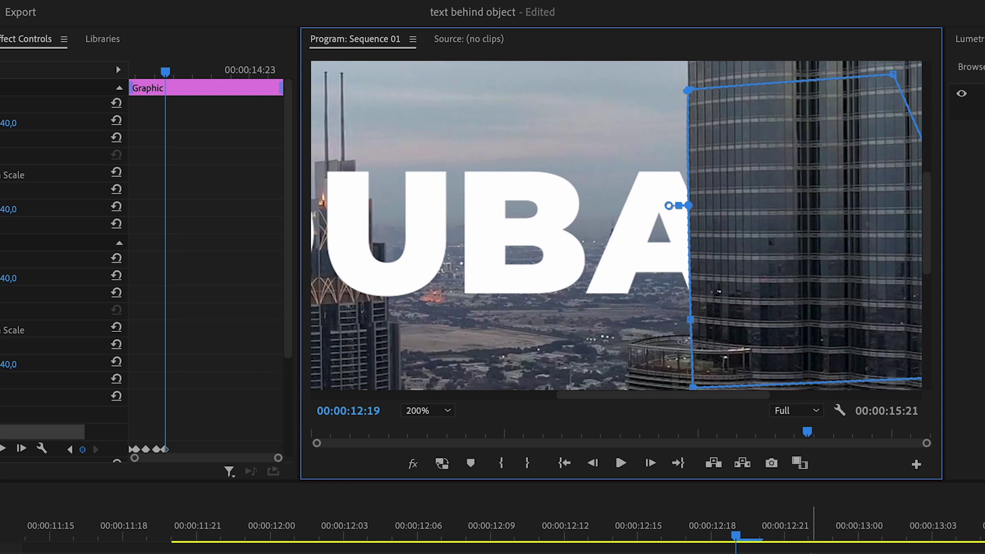
# Realign the mask with the building at 13:02 and 14:03, reaching 14:23
pyautogui.click(908, 533)
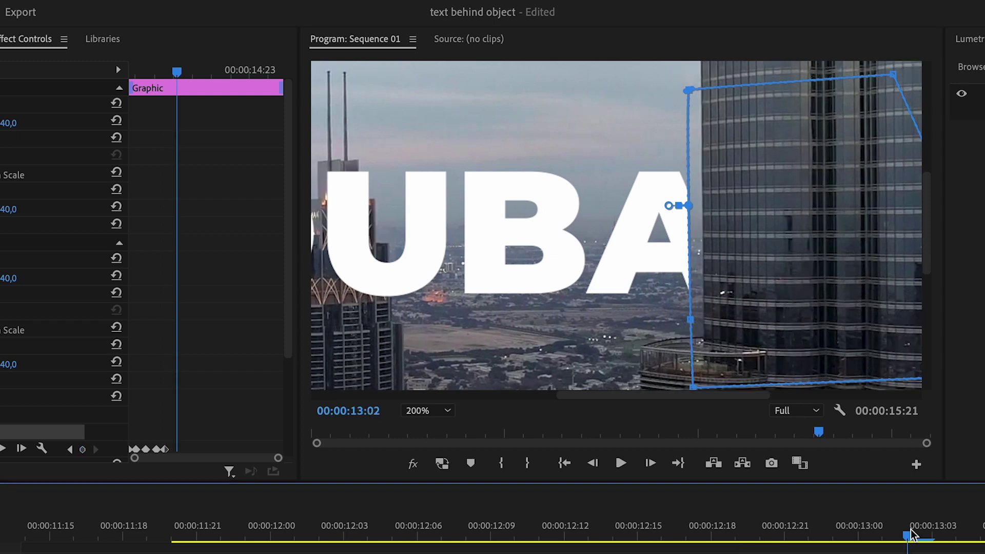
pyautogui.click(718, 235)
pyautogui.scroll(-3, 774, 382)
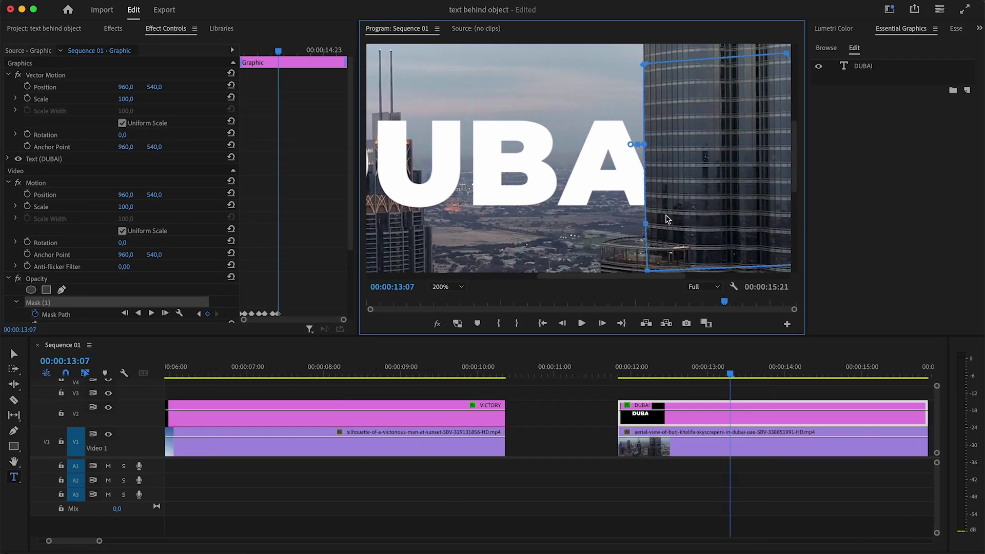
pyautogui.moveTo(712, 371); pyautogui.dragTo(793, 372)
pyautogui.click(718, 221)
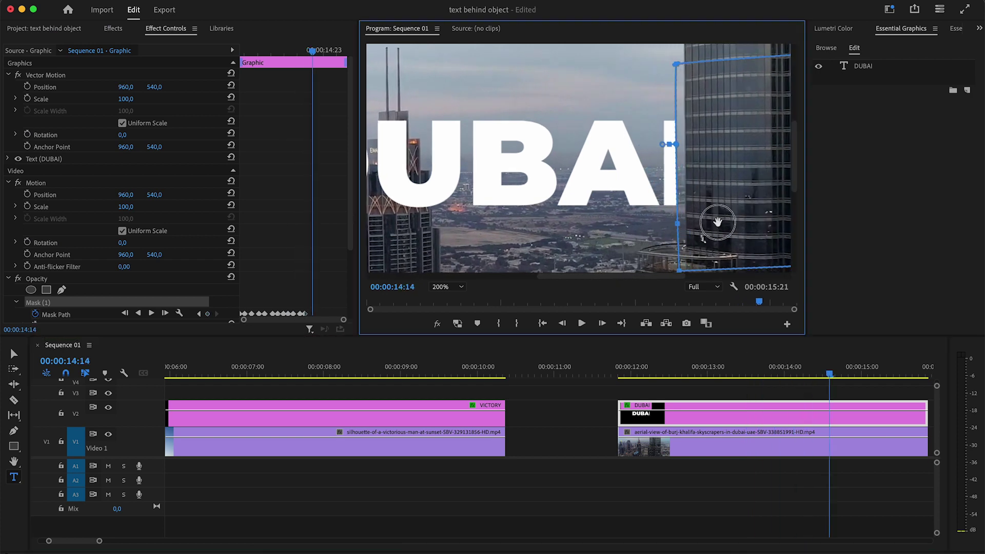
pyautogui.press('super+t')
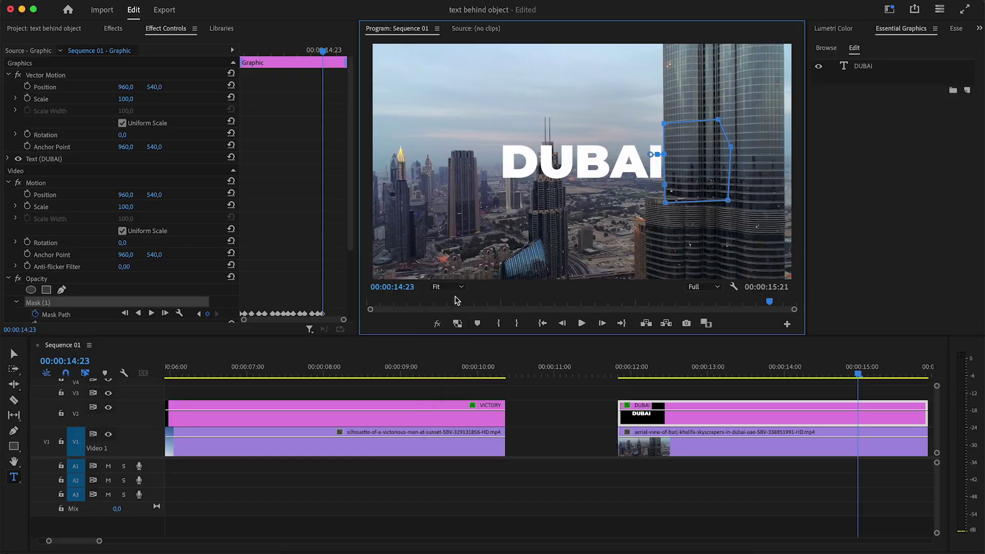
pyautogui.moveTo(639, 362); pyautogui.dragTo(620, 366)
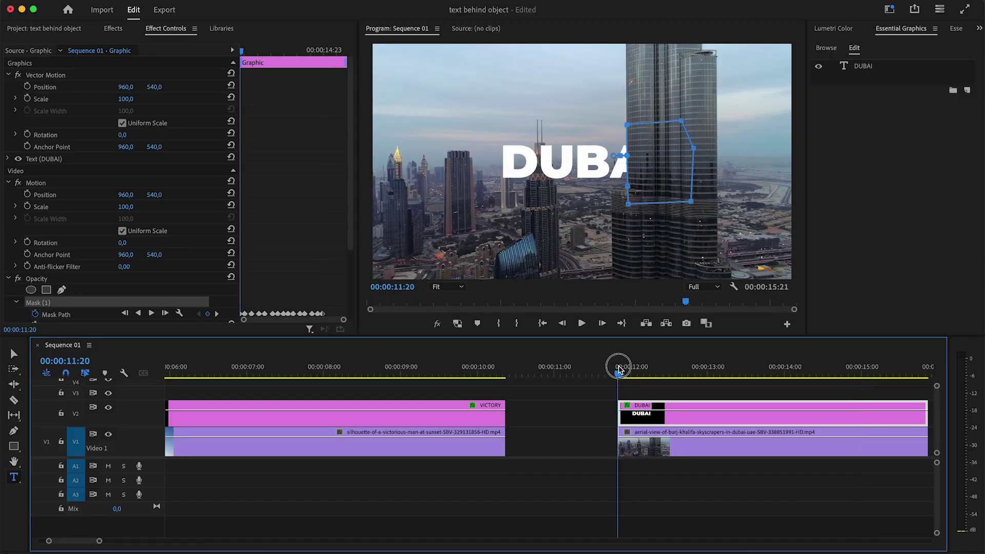
pyautogui.press('space')
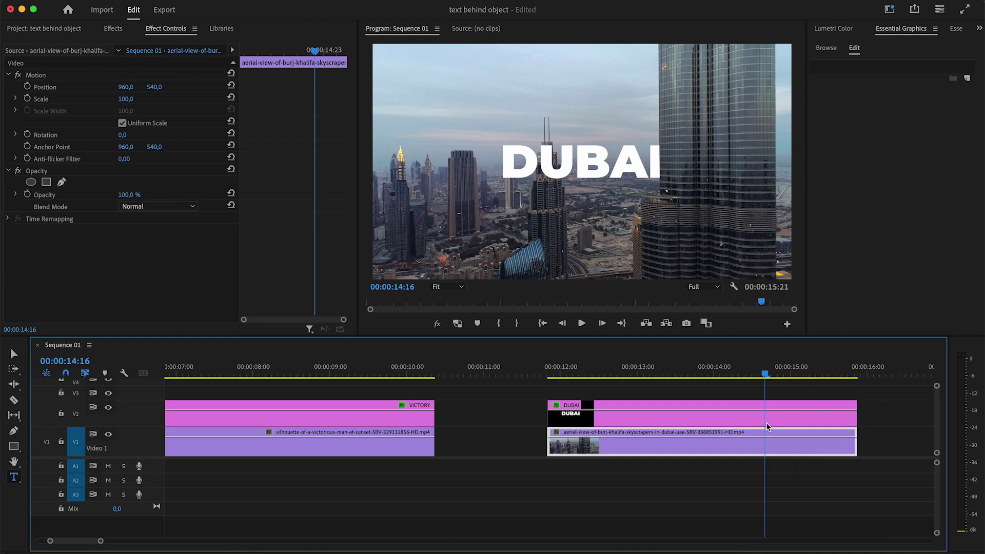
# Alt-drag a silhouette clip copy to about 17 seconds on V1 and park the playhead there
pyautogui.press('\\')
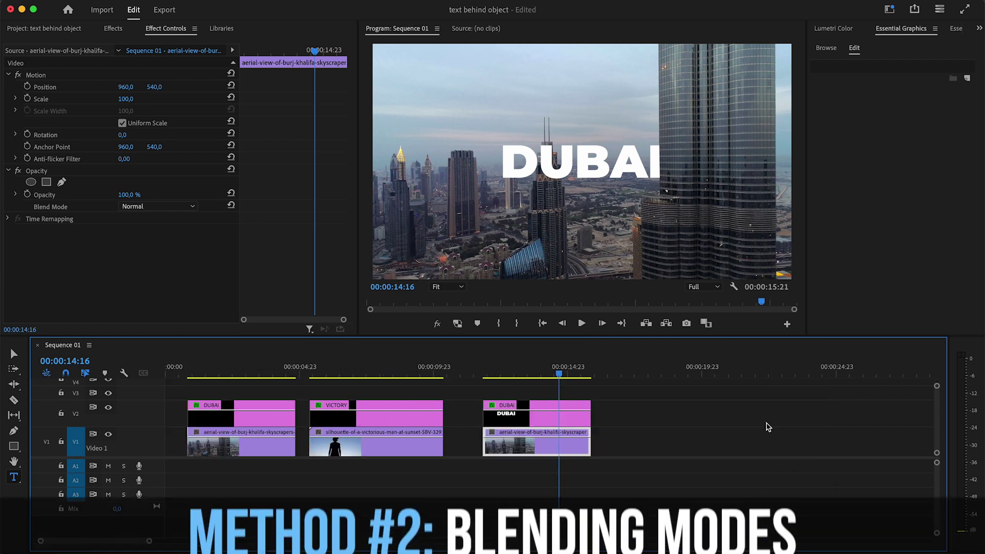
pyautogui.click(287, 447)
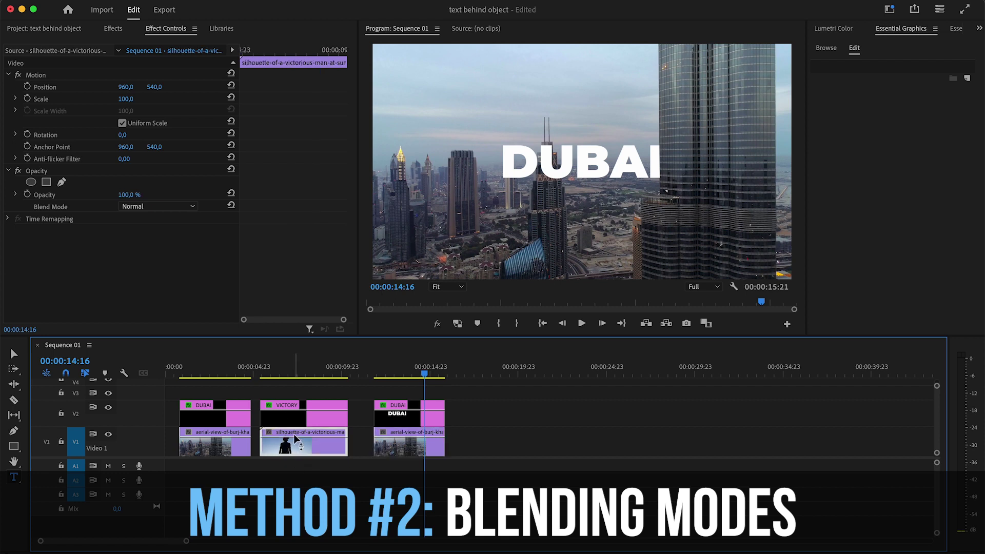
pyautogui.moveTo(296, 444); pyautogui.dragTo(507, 450)
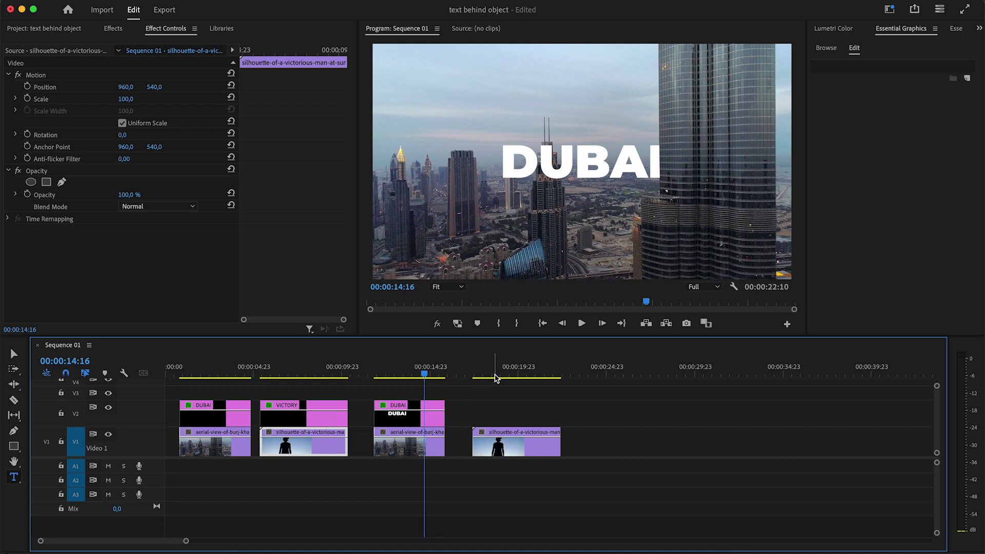
pyautogui.moveTo(497, 370)
pyautogui.mouseDown()
pyautogui.moveTo(481, 374)
pyautogui.moveTo(505, 376)
pyautogui.moveTo(479, 376)
pyautogui.mouseUp()
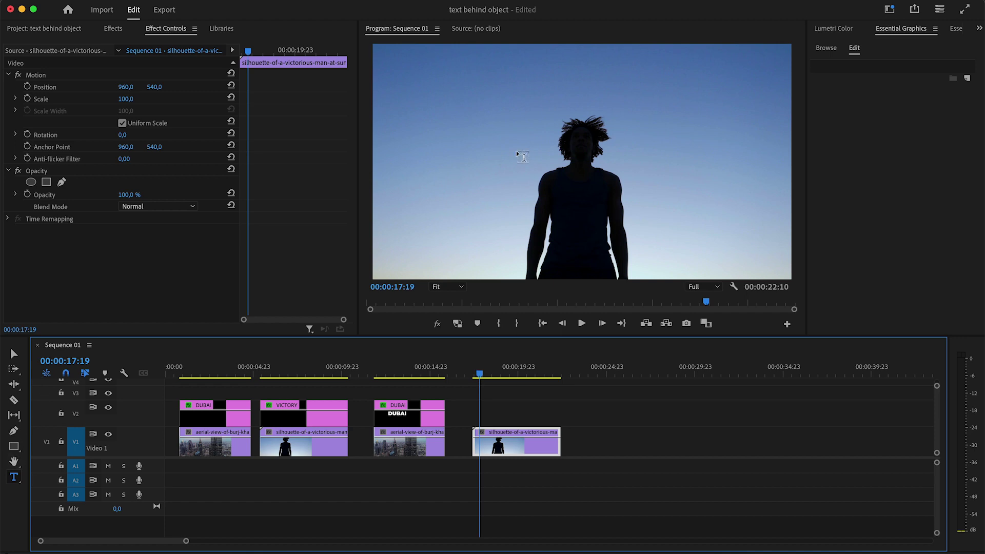
# Type a TEXT title over the silhouette frame and centre it horizontally
pyautogui.click(469, 161)
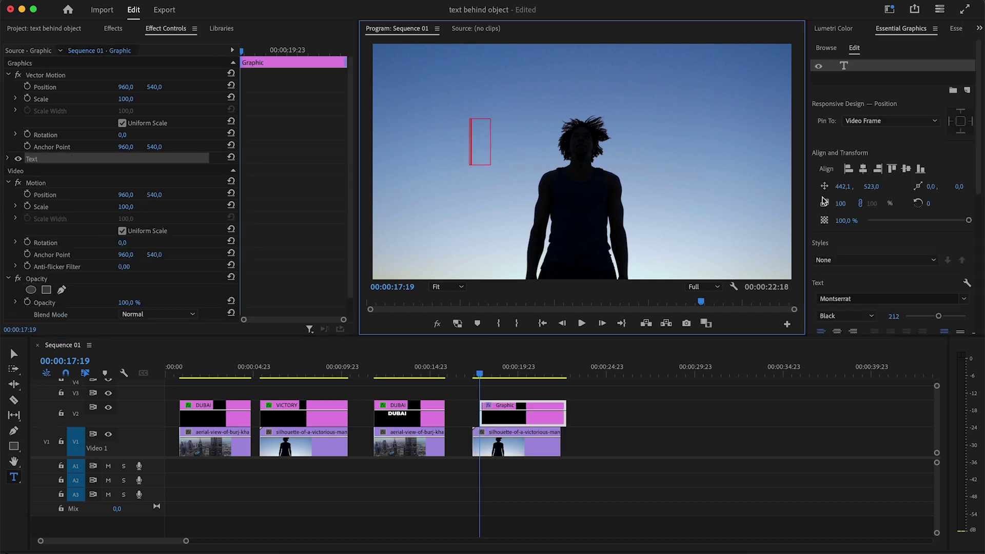
pyautogui.write('TEXT')
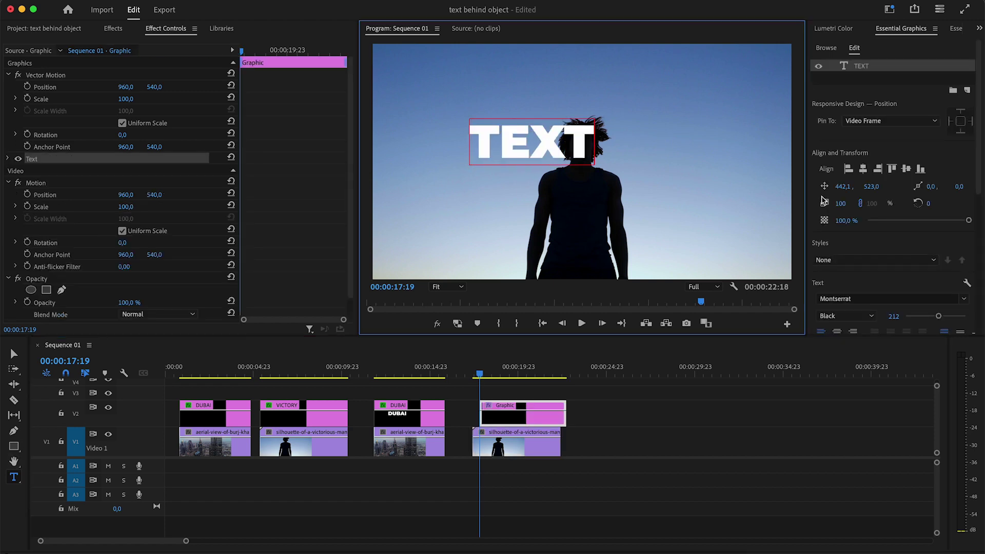
pyautogui.press('super+a')
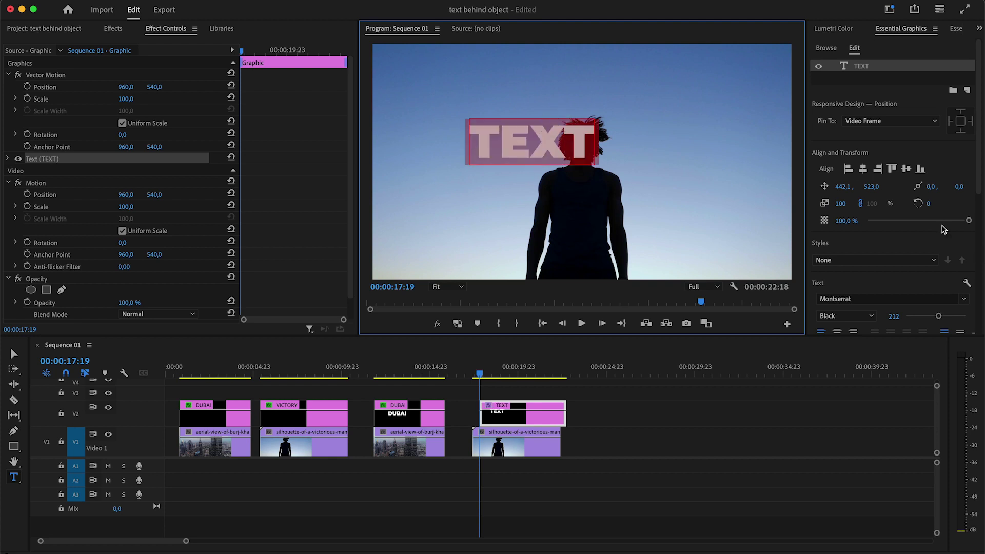
pyautogui.click(858, 166)
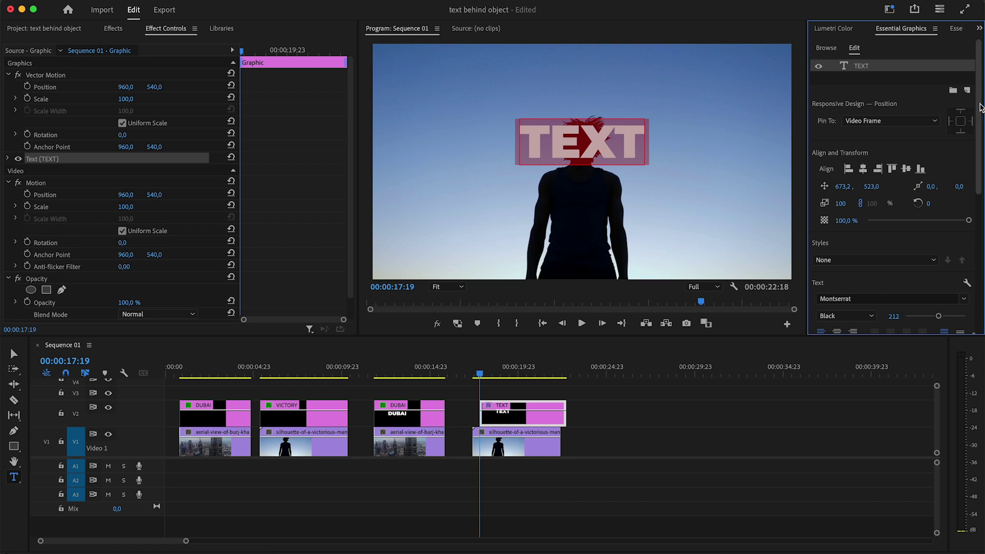
pyautogui.moveTo(978, 107); pyautogui.dragTo(980, 265)
# Set the TEXT fill to pale yellow and snap its clip to the silhouette clip's start
pyautogui.click(843, 158)
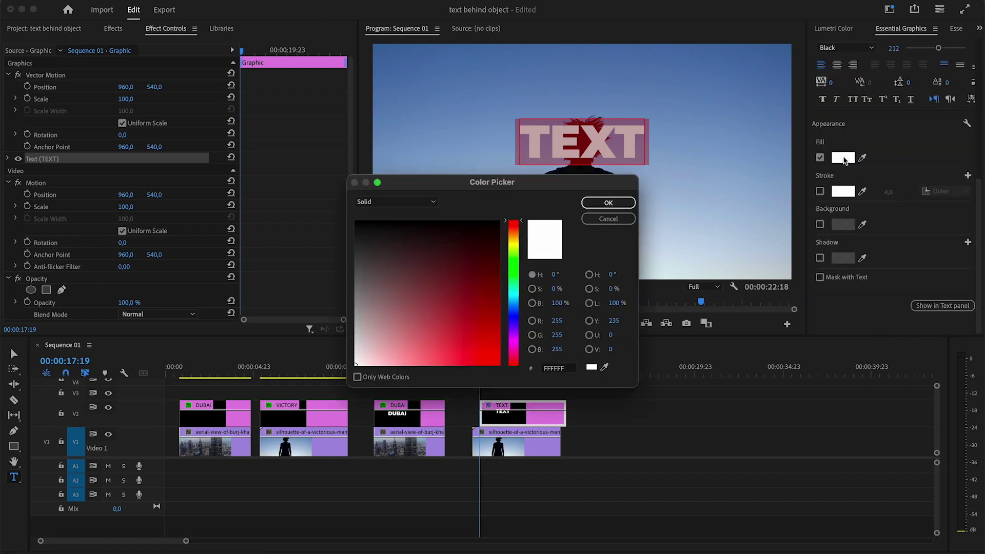
pyautogui.click(460, 267)
pyautogui.moveTo(460, 267); pyautogui.dragTo(398, 334)
pyautogui.moveTo(514, 221); pyautogui.dragTo(515, 245)
pyautogui.moveTo(399, 334)
pyautogui.mouseDown()
pyautogui.moveTo(433, 363)
pyautogui.moveTo(413, 403)
pyautogui.mouseUp()
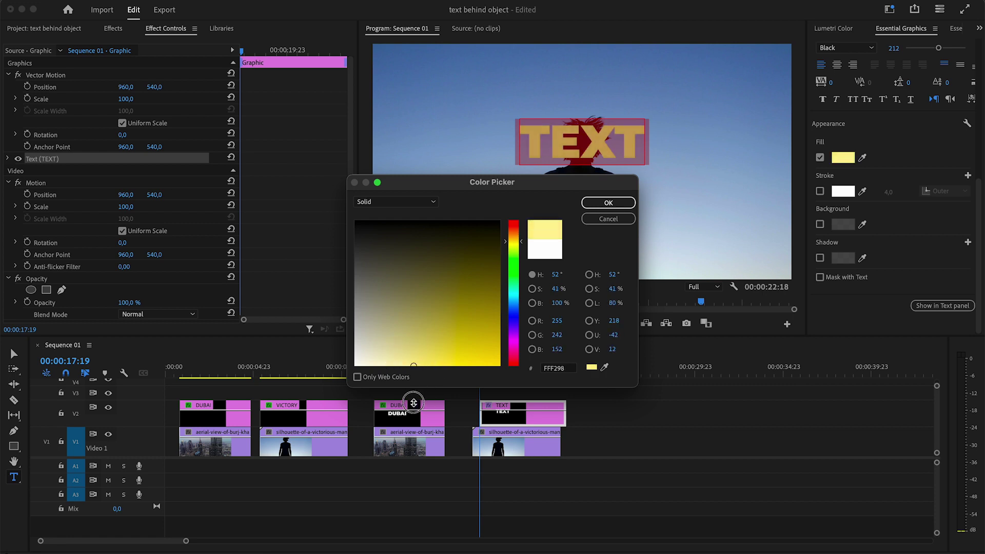
pyautogui.click(608, 202)
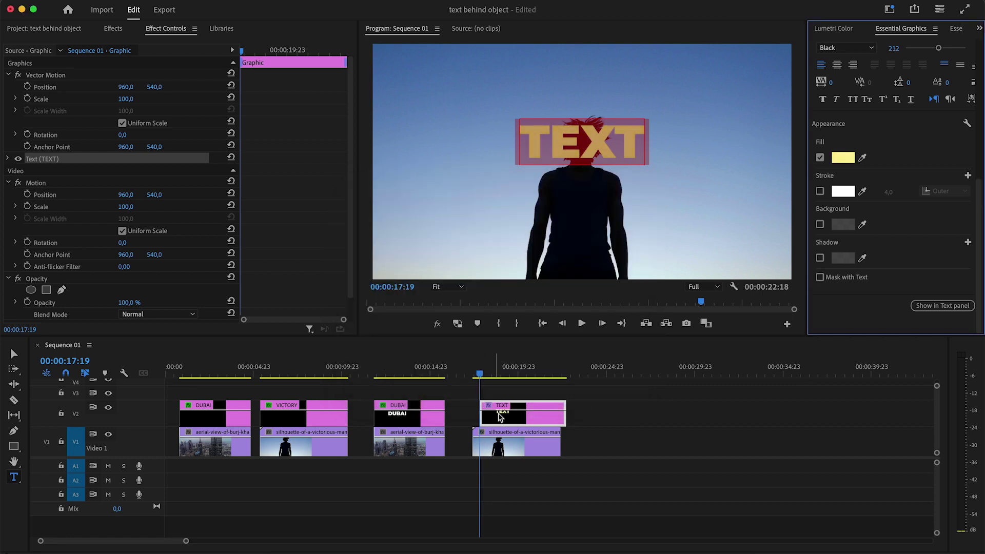
pyautogui.click(499, 418)
pyautogui.moveTo(498, 418); pyautogui.dragTo(496, 420)
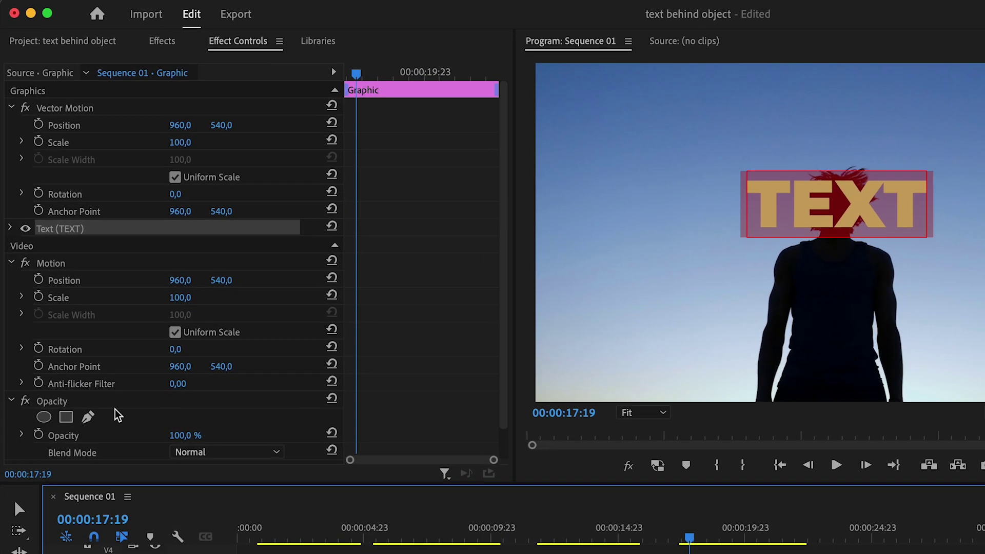
# Set the TEXT title's Opacity blend mode to Darken
pyautogui.click(116, 405)
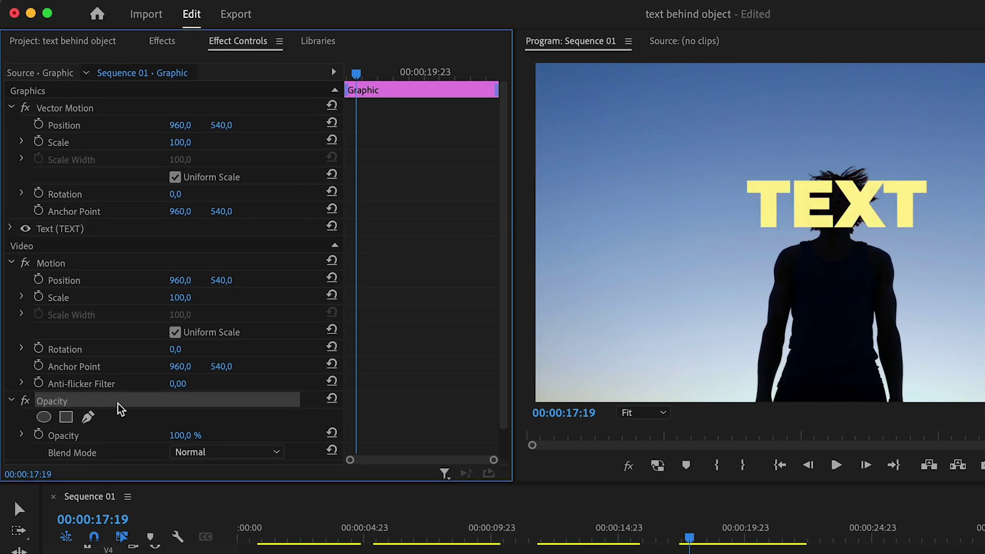
pyautogui.click(199, 454)
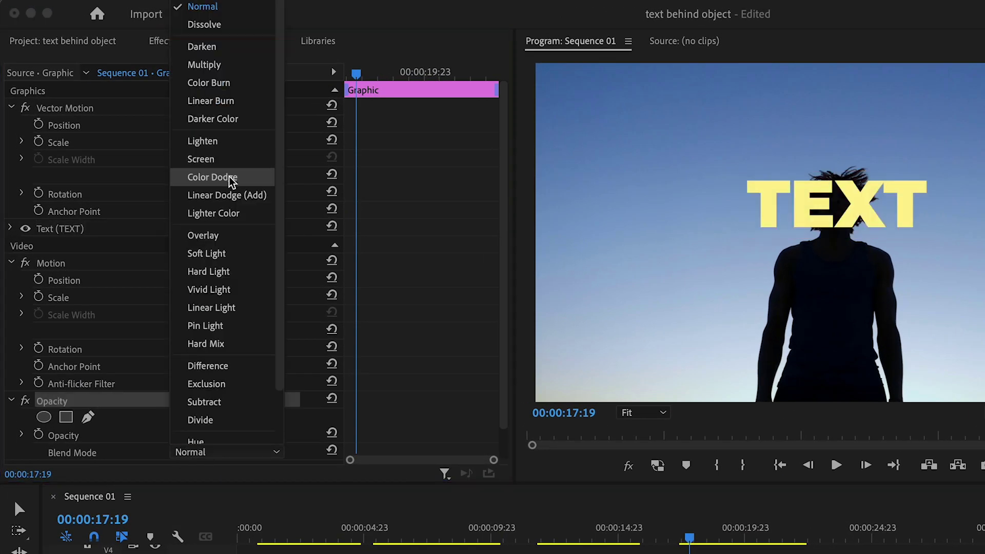
pyautogui.click(230, 53)
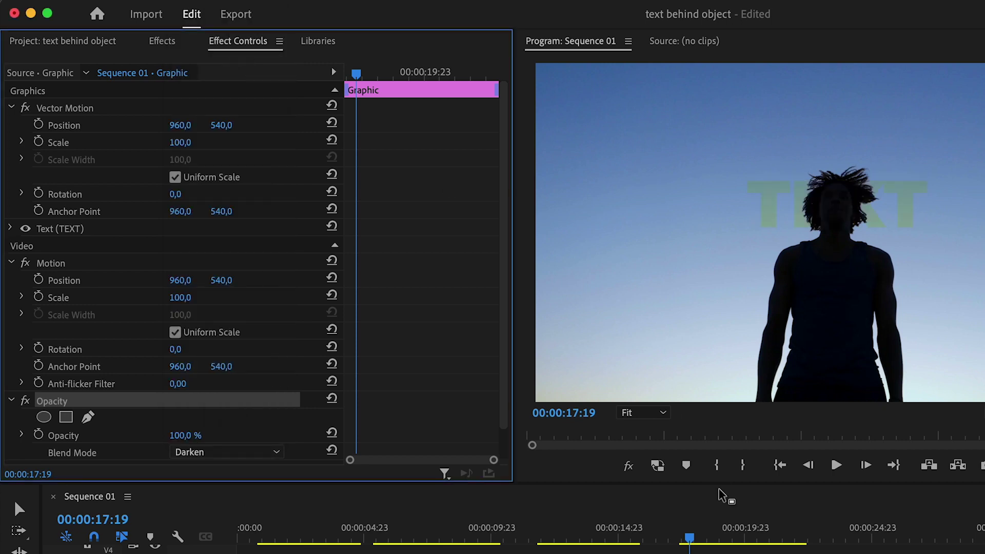
# Select the TEXT letters and change their fill to dark grey #53534E
pyautogui.click(886, 200)
pyautogui.doubleClick(890, 198)
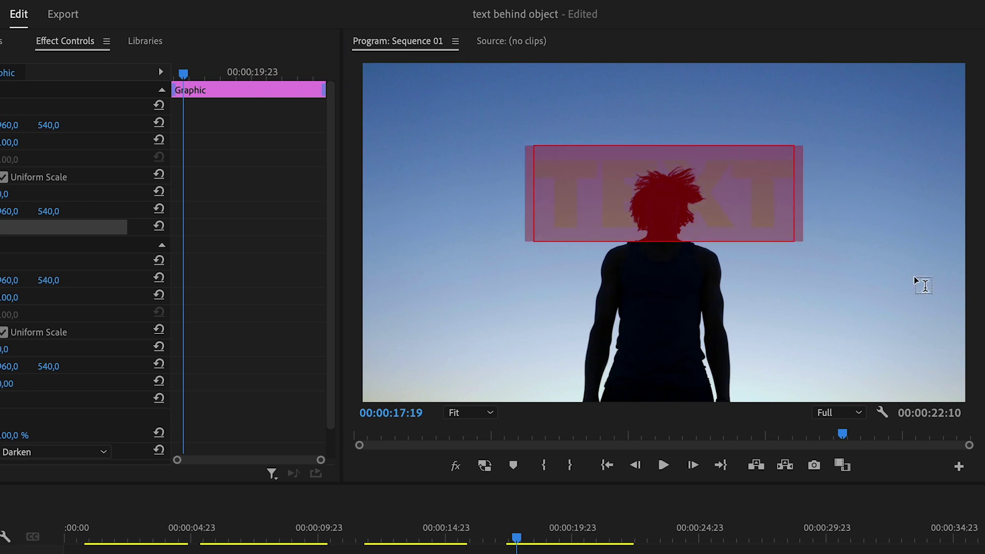
pyautogui.click(644, 146)
pyautogui.doubleClick(758, 190)
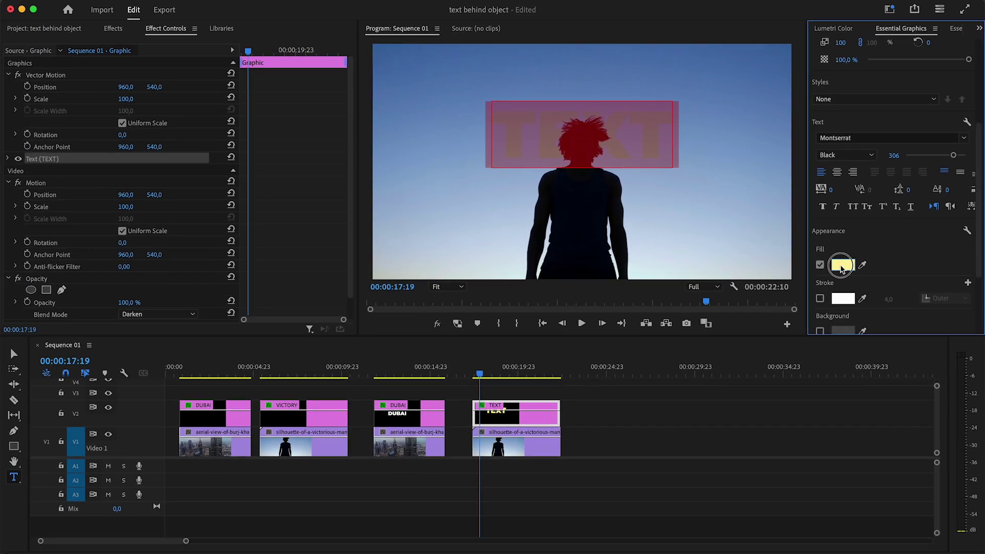
pyautogui.moveTo(354, 293); pyautogui.dragTo(360, 260)
# Confirm the dark grey fill and play back the title around 19 seconds
pyautogui.click(608, 202)
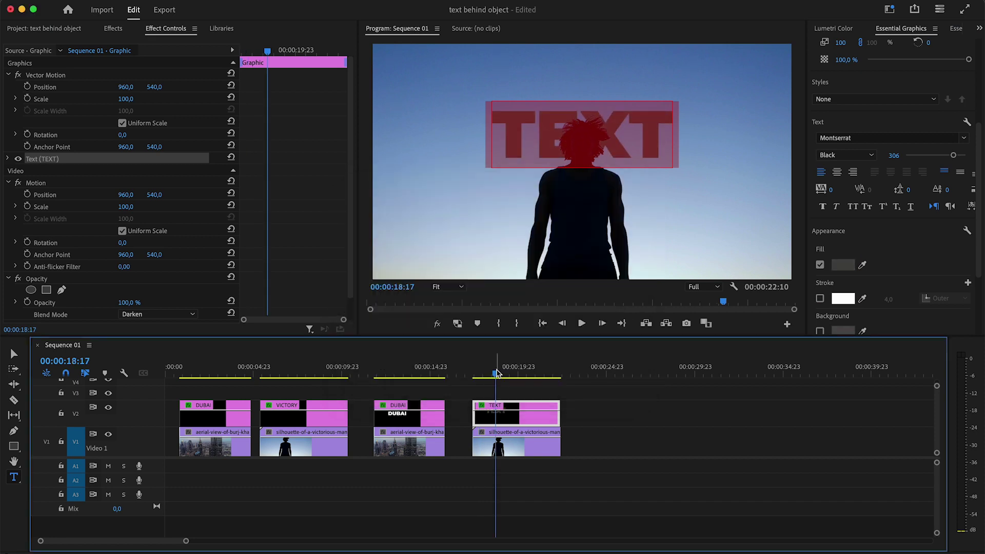
pyautogui.click(495, 377)
pyautogui.press('space')
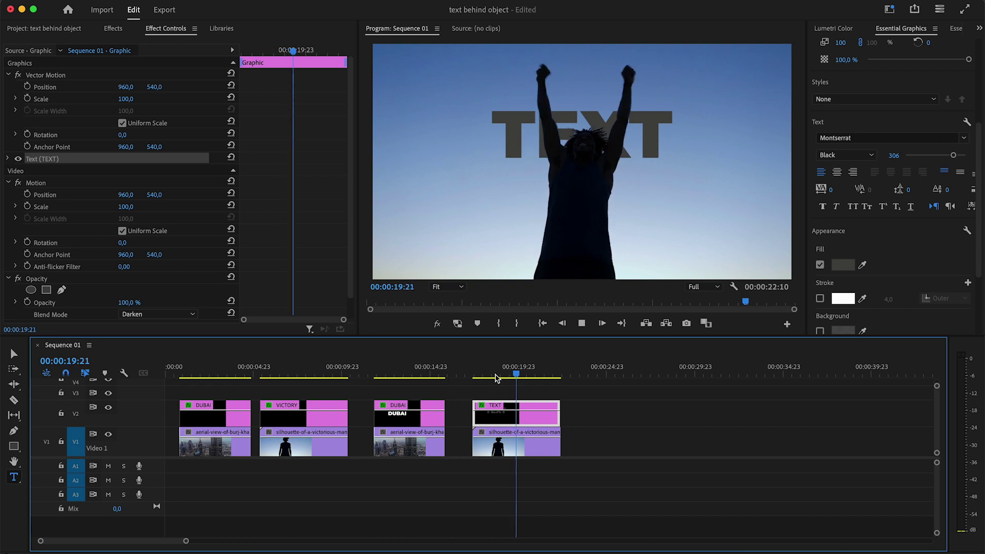
pyautogui.press('space')
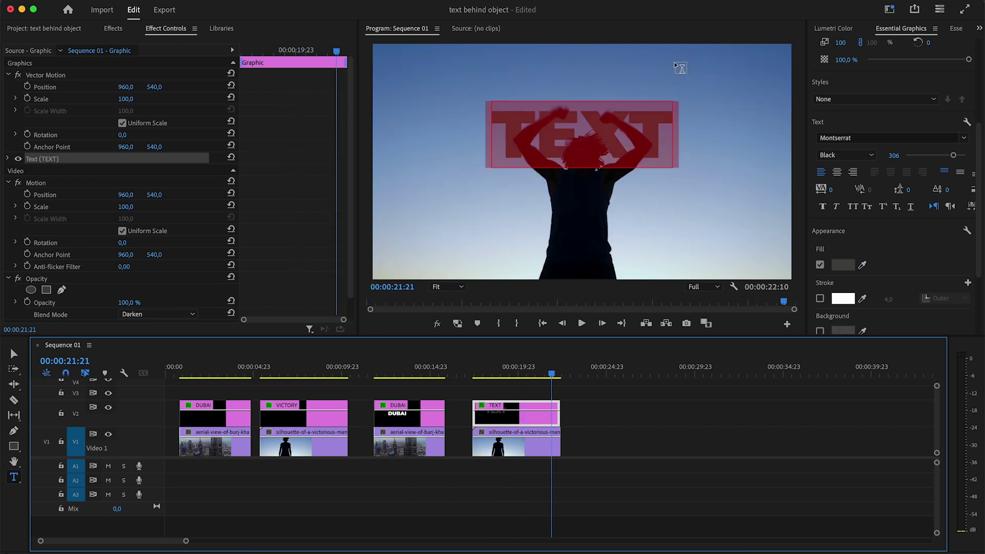
# Switch the TEXT title's blend mode from Darken to Soft Light and preview it
pyautogui.click(517, 367)
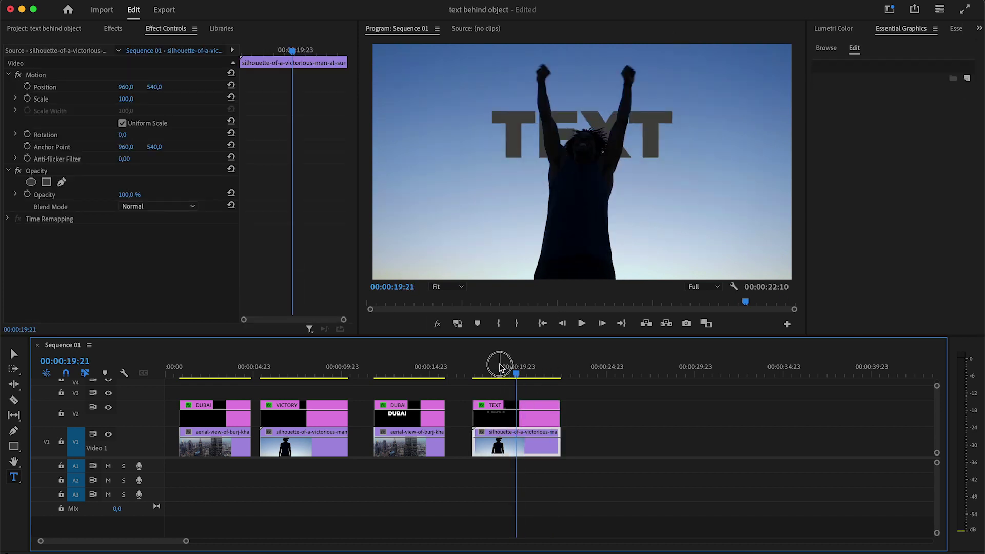
pyautogui.click(498, 367)
pyautogui.click(495, 414)
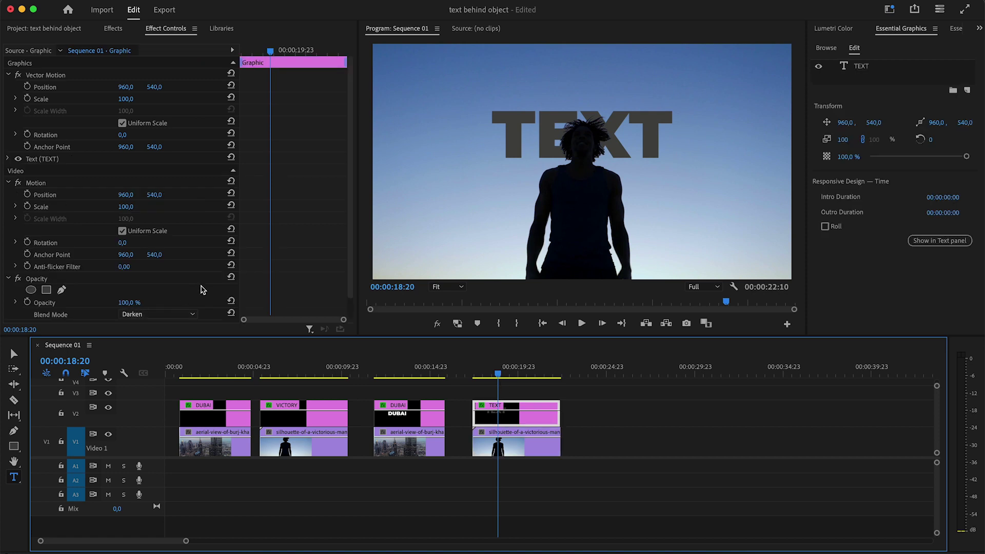
pyautogui.click(189, 313)
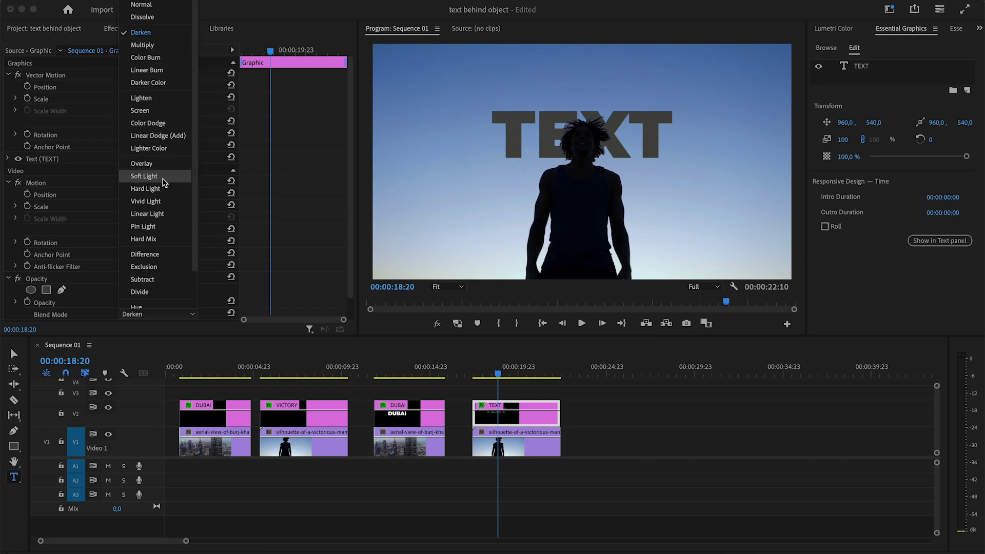
pyautogui.click(158, 176)
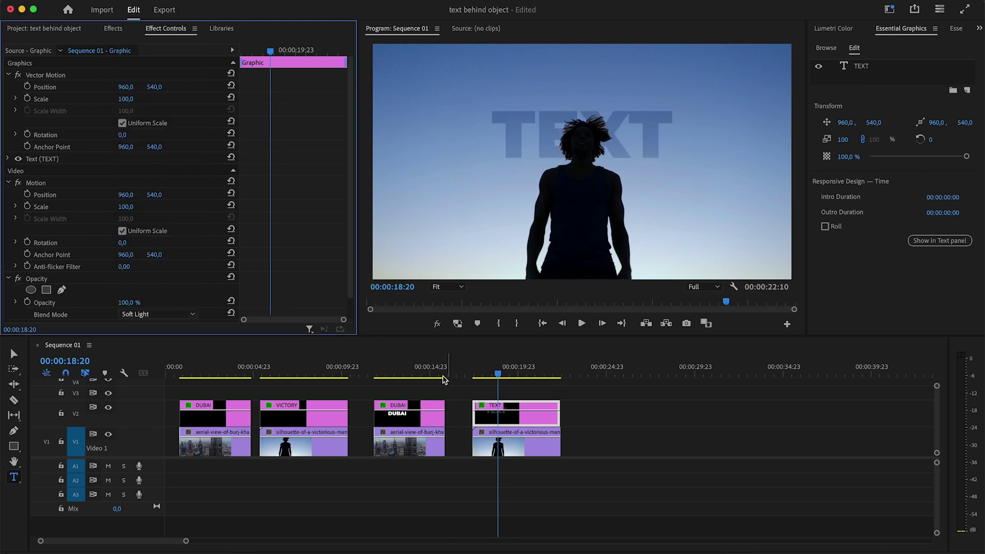
pyautogui.moveTo(491, 378); pyautogui.dragTo(525, 391)
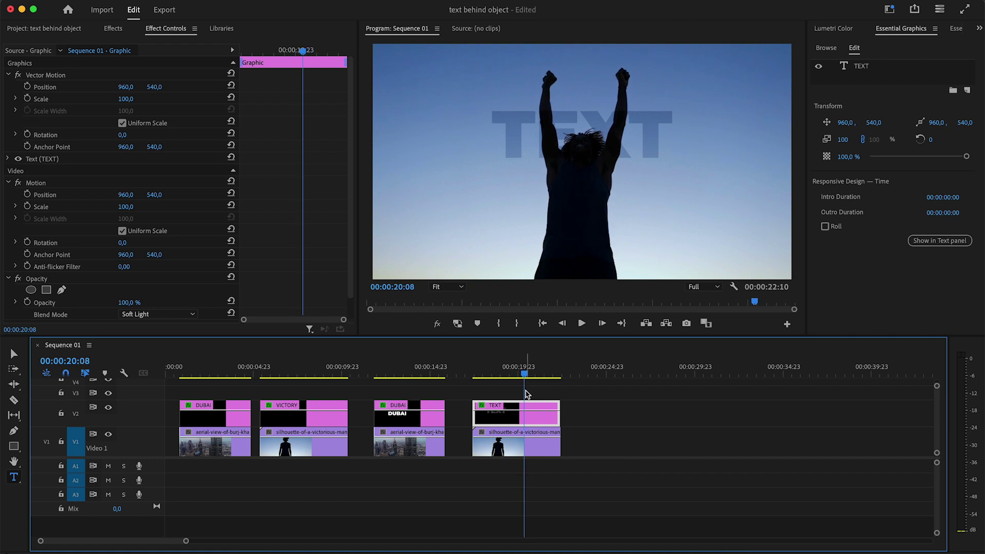